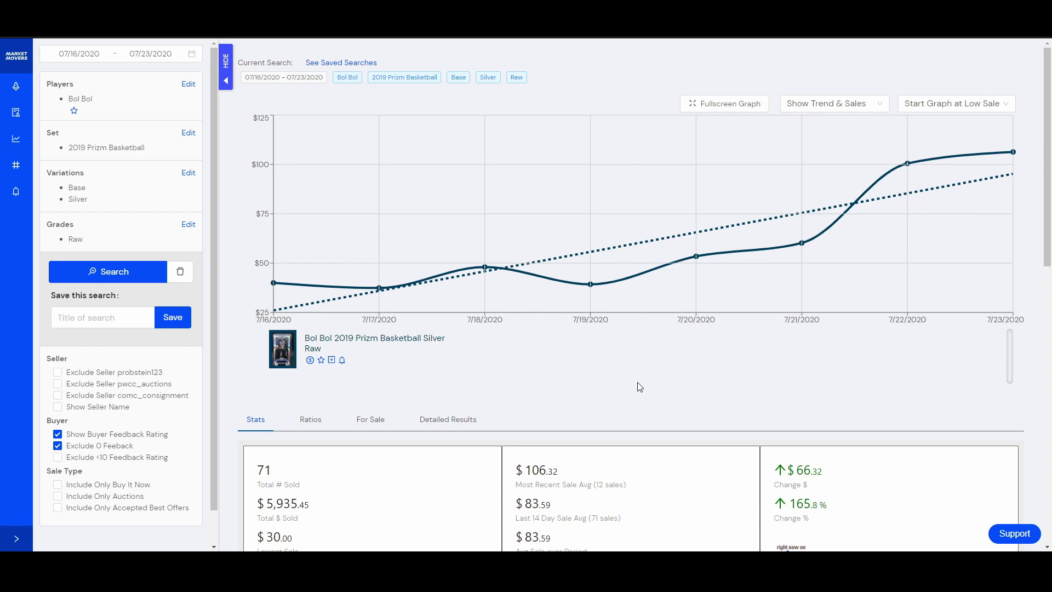
# Rerun the Bol Bol search for July 16–23, 2020 and review Card Stats: 71 sales, up 165.8%
pyautogui.scroll(-7, 640, 386)
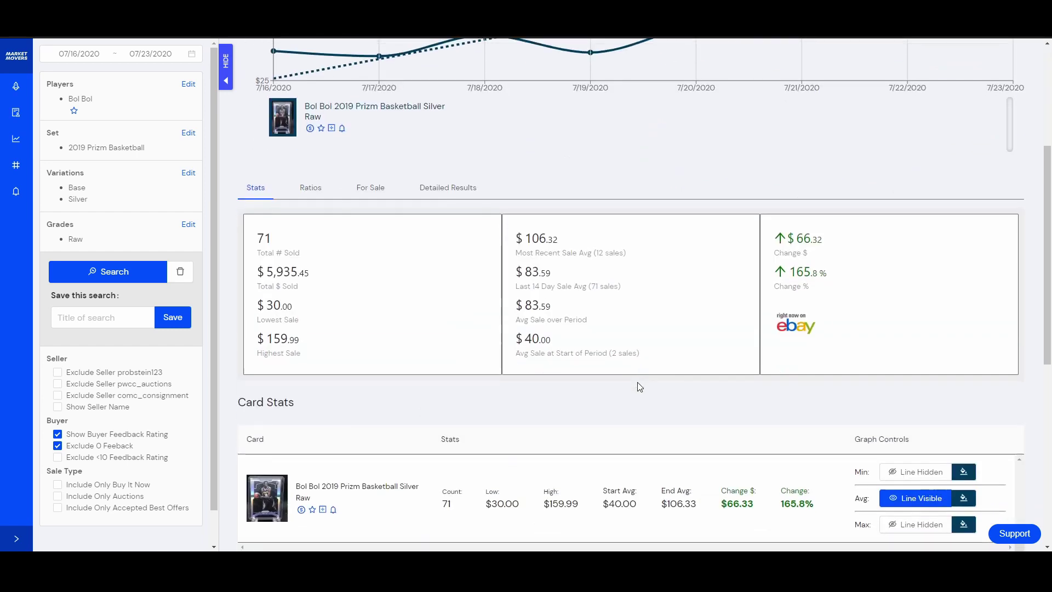
pyautogui.scroll(4, 640, 387)
pyautogui.scroll(3, 640, 386)
pyautogui.click(79, 53)
pyautogui.click(253, 221)
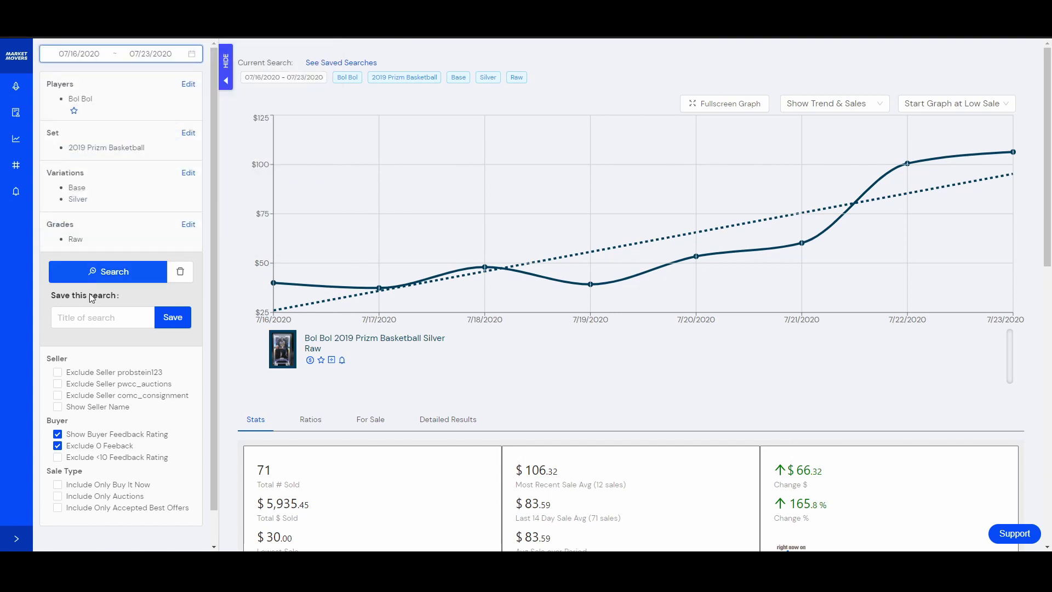
pyautogui.click(98, 274)
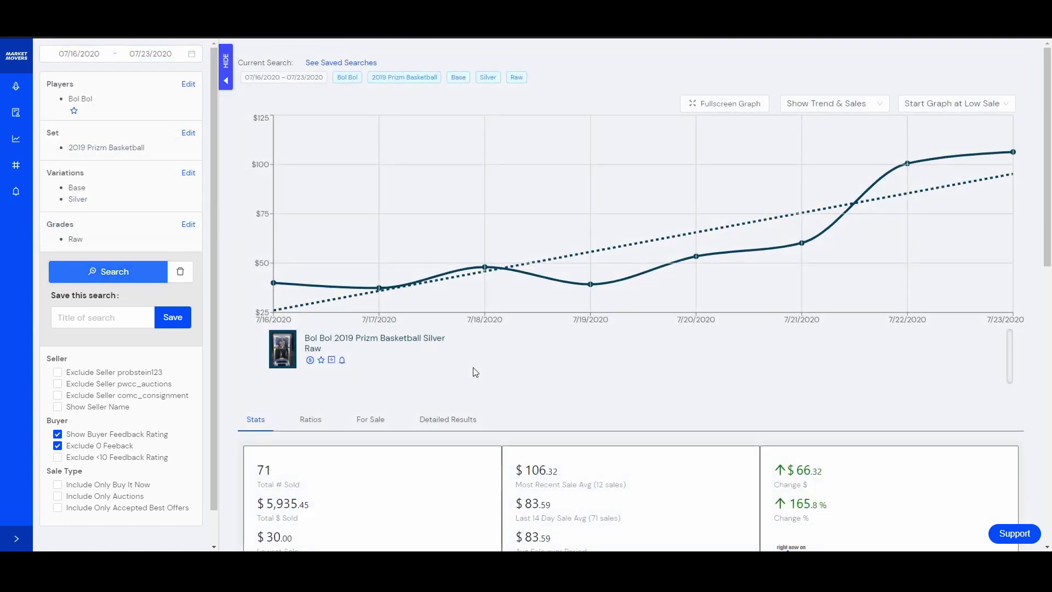
pyautogui.scroll(-1, 540, 402)
pyautogui.scroll(-6, 540, 401)
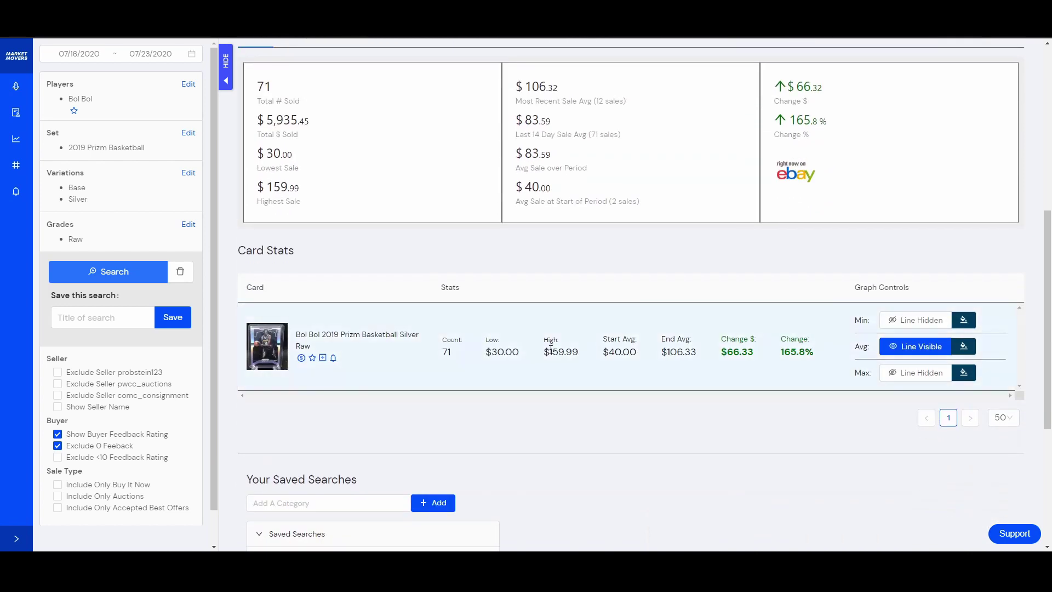
pyautogui.scroll(1, 623, 435)
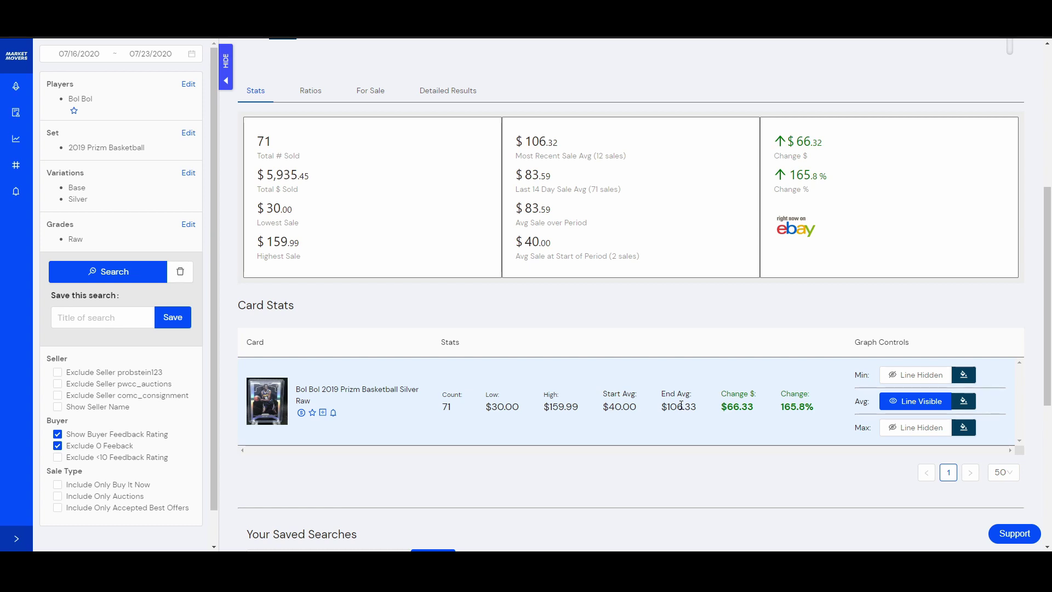
pyautogui.scroll(6, 589, 417)
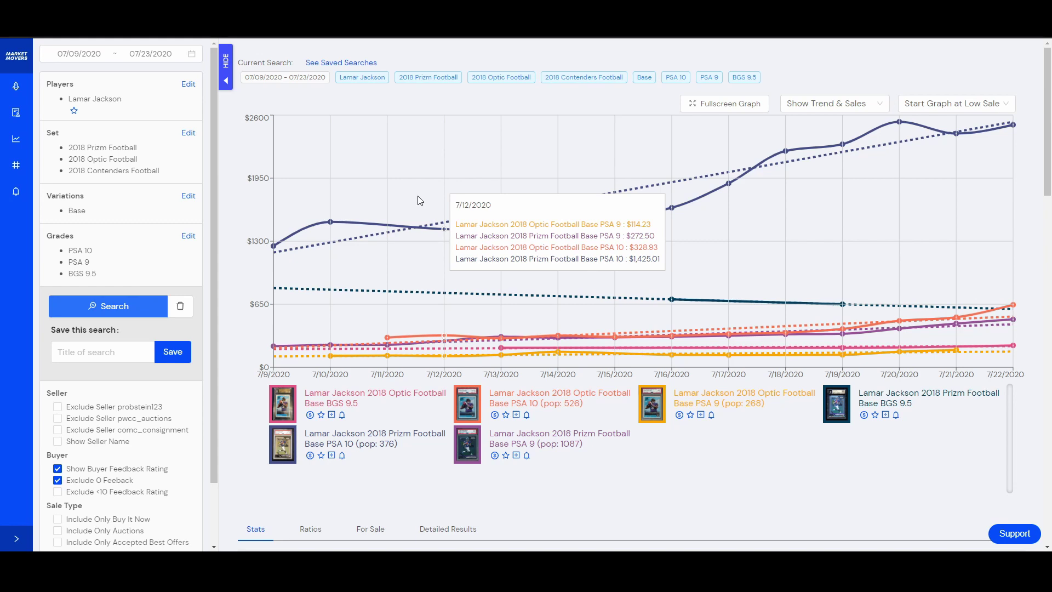
# Scroll through the Lamar Jackson Prizm, Optic and Contenders chart for PSA 10, PSA 9 and BGS 9.5
pyautogui.scroll(-2, 545, 438)
pyautogui.scroll(-5, 545, 439)
pyautogui.scroll(7, 545, 437)
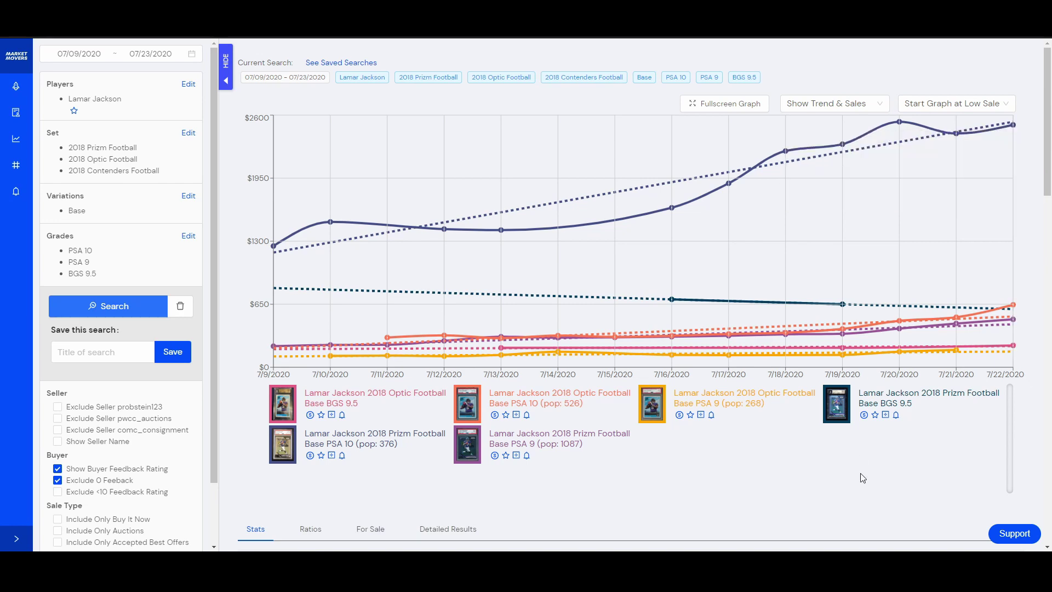
pyautogui.scroll(-12, 808, 477)
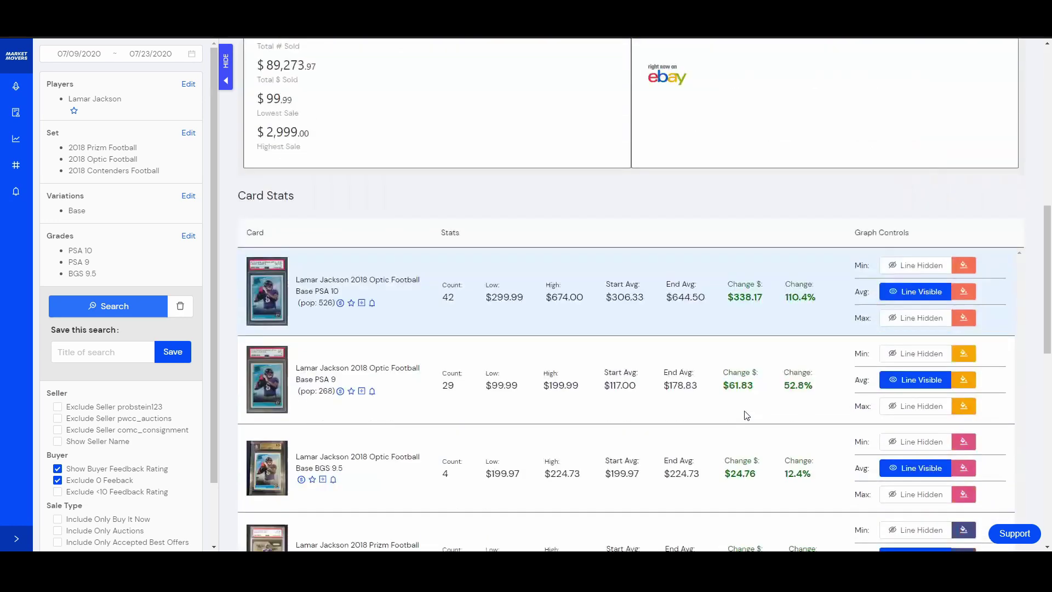
pyautogui.scroll(-1, 741, 412)
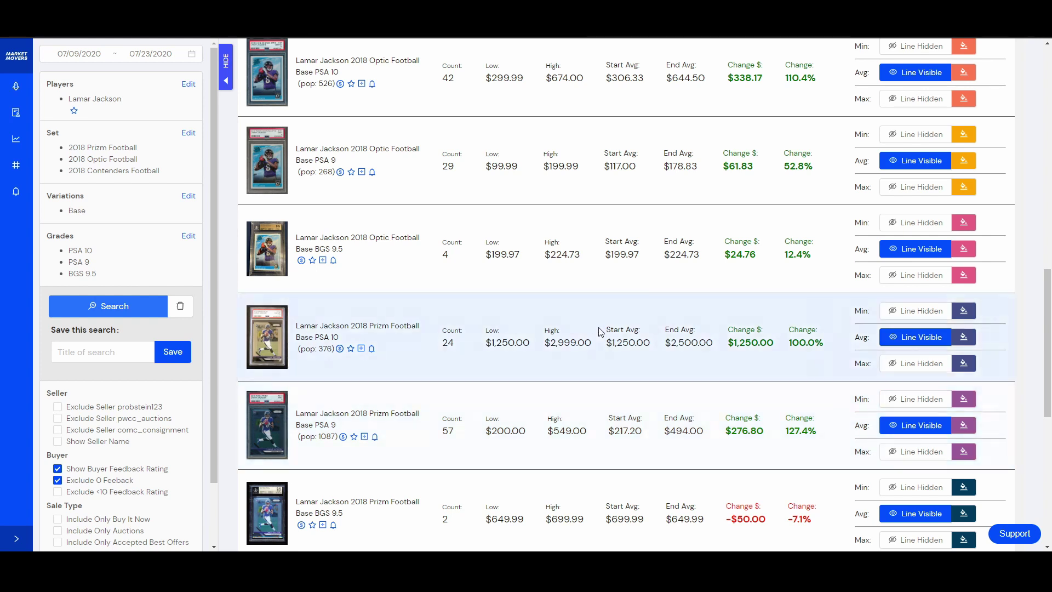
pyautogui.moveTo(421, 325); pyautogui.dragTo(296, 327)
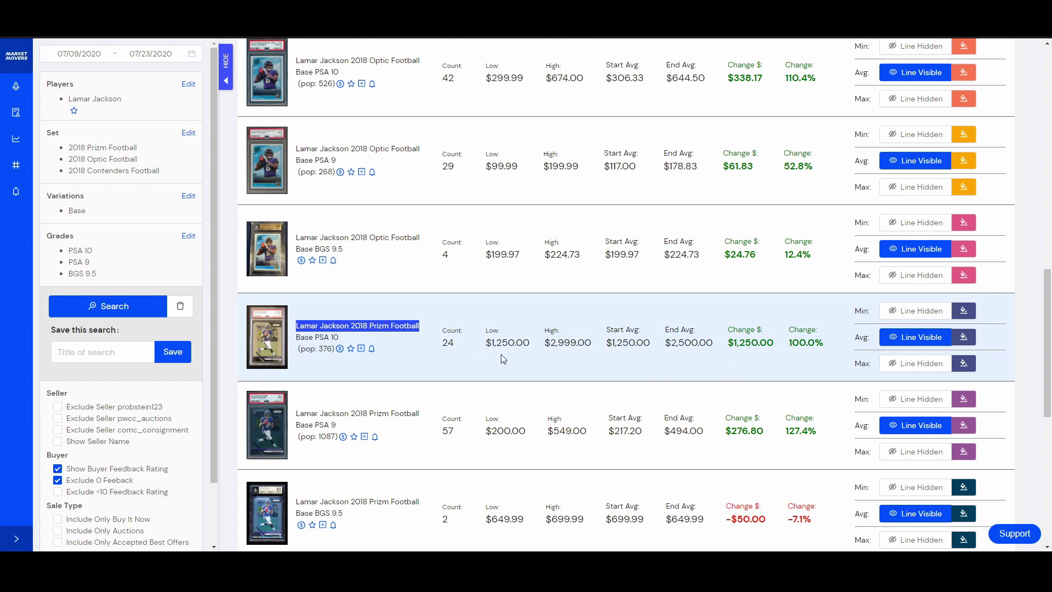
pyautogui.scroll(5, 535, 364)
pyautogui.scroll(-7, 535, 364)
pyautogui.scroll(2, 551, 355)
pyautogui.scroll(1, 550, 354)
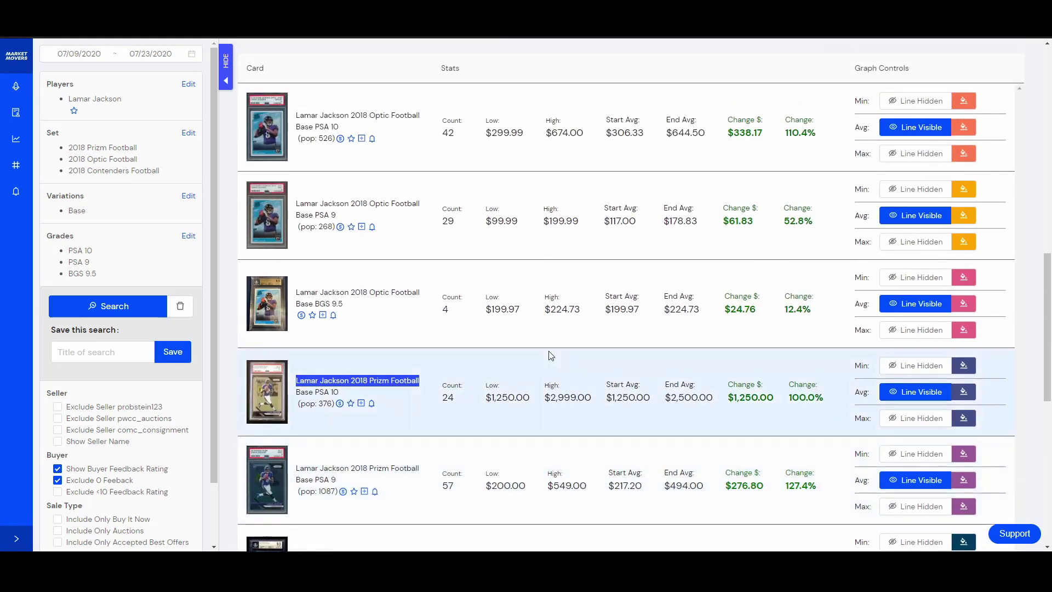
pyautogui.scroll(-1, 554, 353)
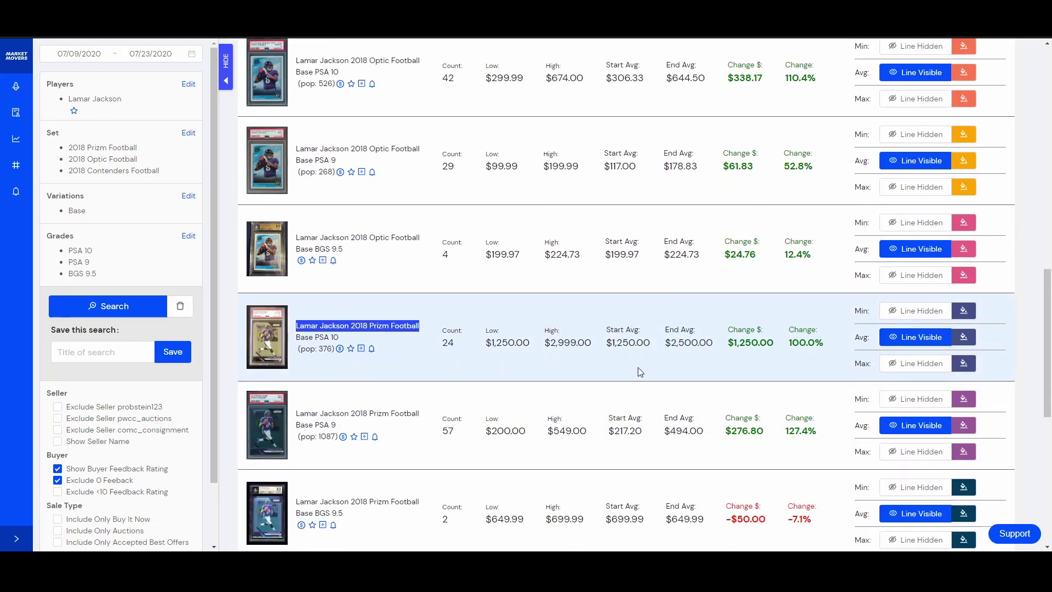
pyautogui.moveTo(790, 343); pyautogui.dragTo(824, 343)
pyautogui.click(805, 348)
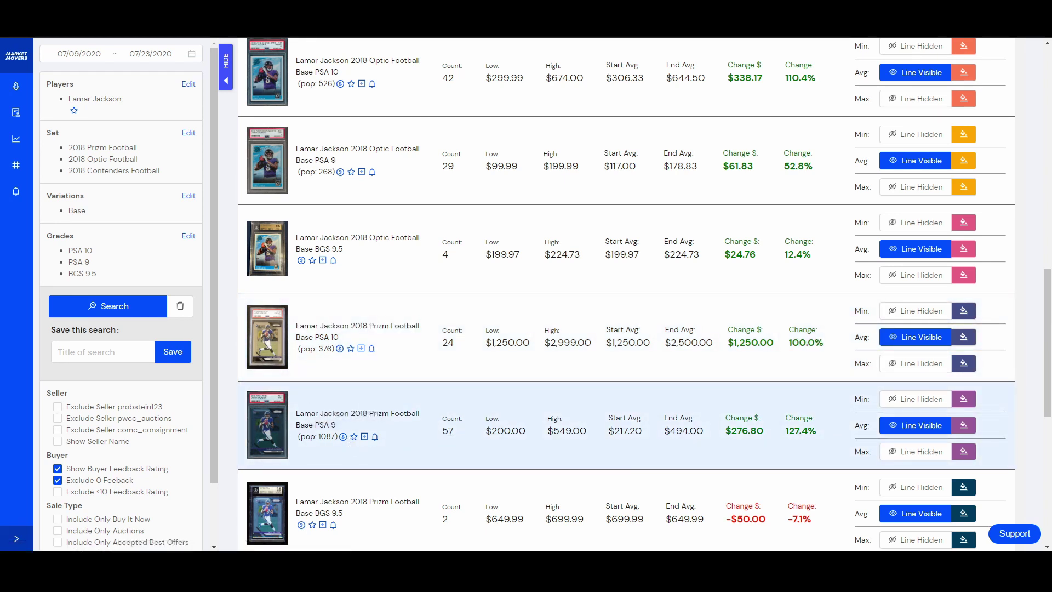
pyautogui.moveTo(783, 440); pyautogui.dragTo(817, 436)
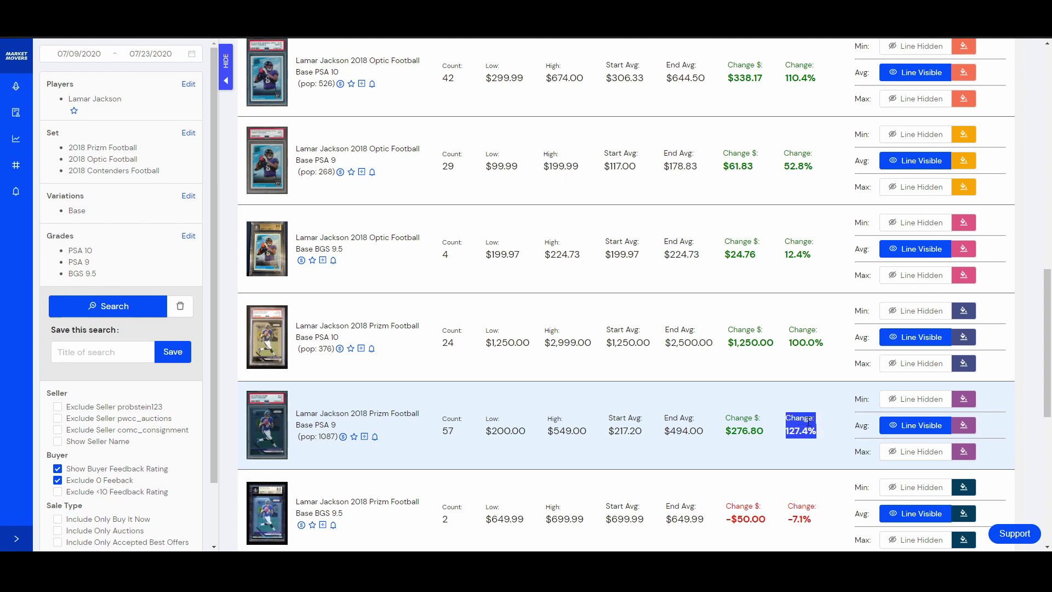
pyautogui.click(801, 416)
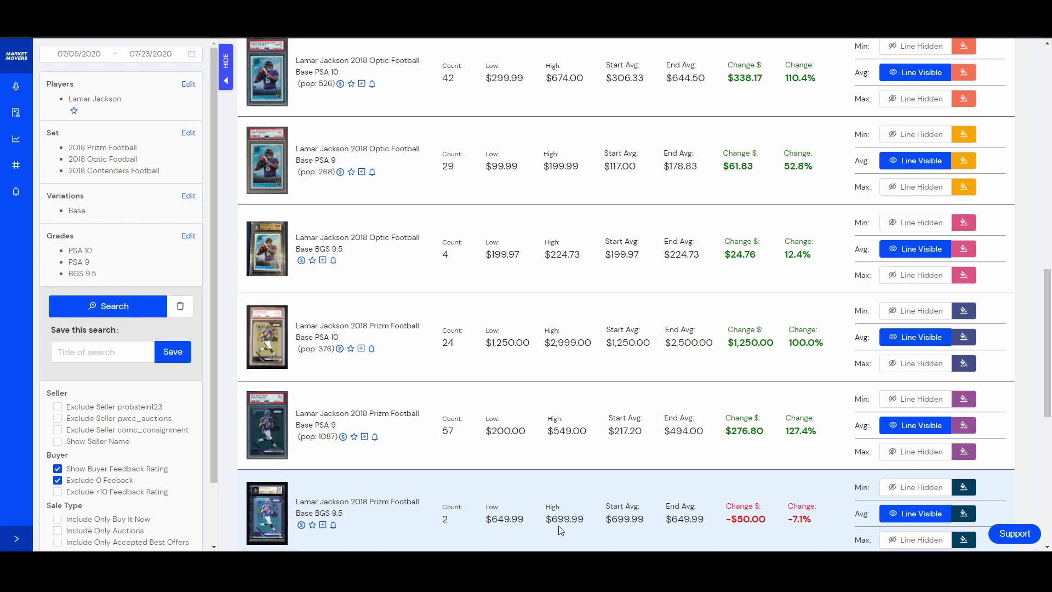
pyautogui.doubleClick(445, 517)
pyautogui.click(534, 497)
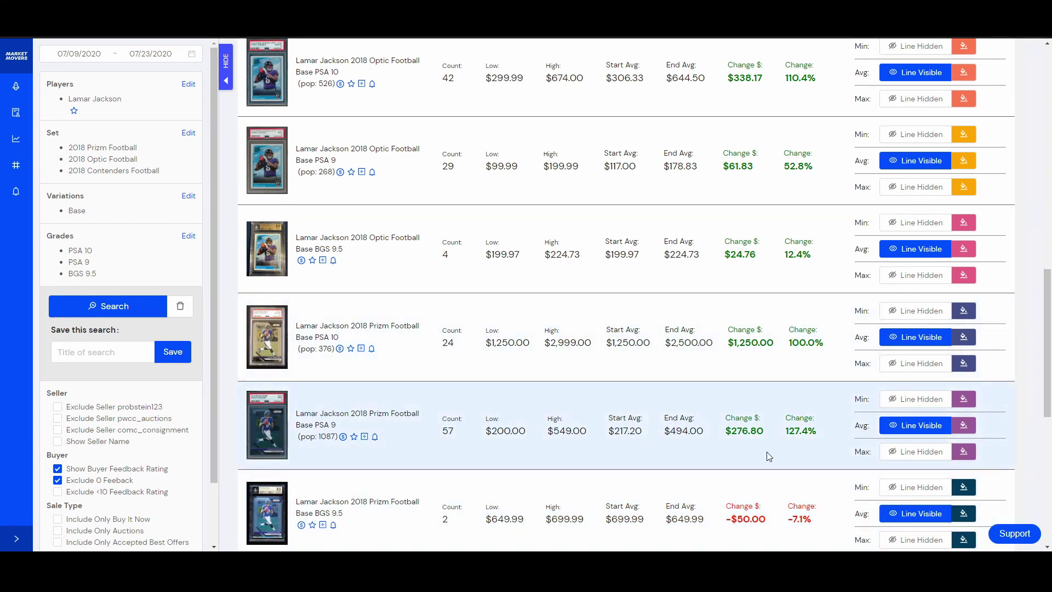
pyautogui.moveTo(788, 521); pyautogui.dragTo(587, 504)
pyautogui.click(605, 498)
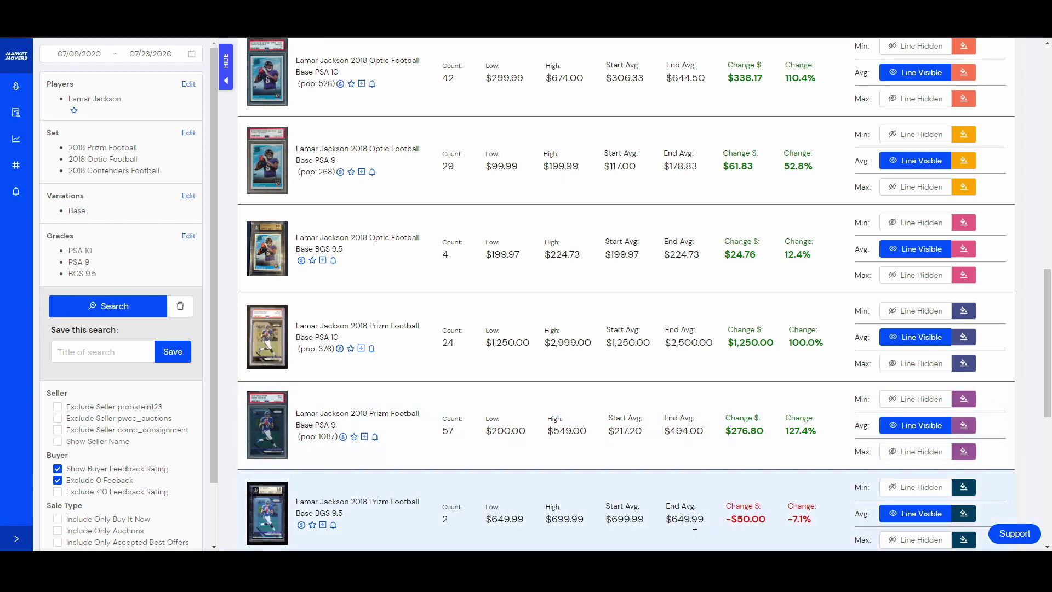
# Highlight the BGS 9.5 row's count and prices, then the title text, clearing each selection
pyautogui.moveTo(715, 518); pyautogui.dragTo(664, 499)
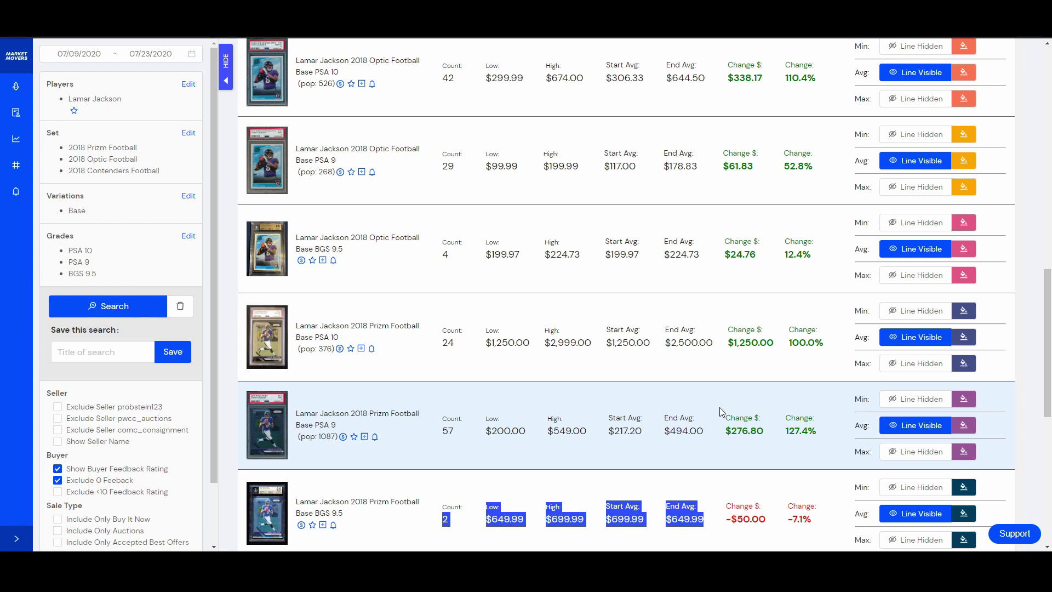
pyautogui.click(720, 411)
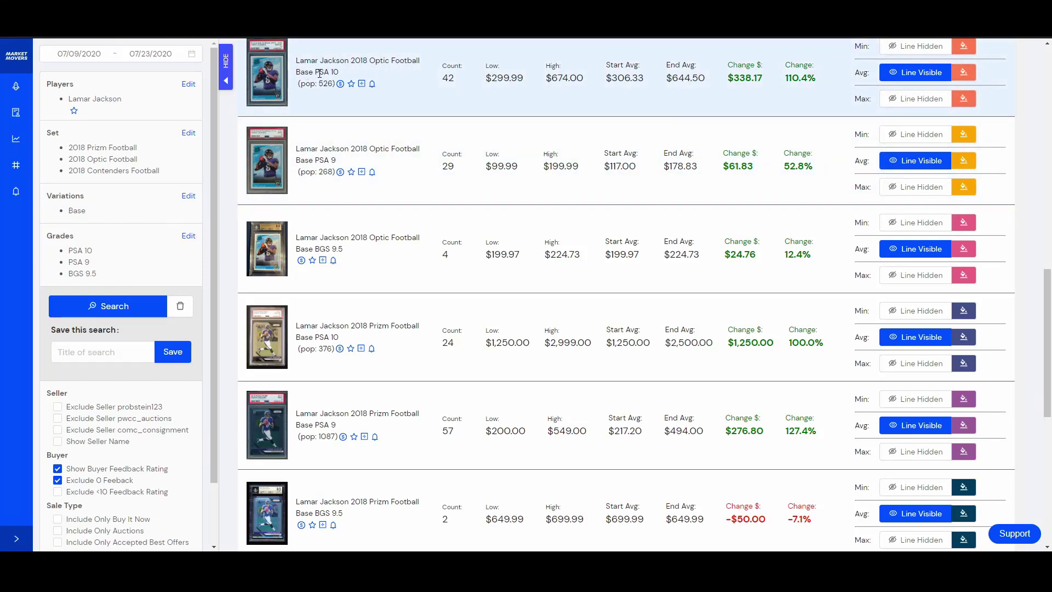
pyautogui.moveTo(311, 65); pyautogui.dragTo(345, 62)
pyautogui.click(811, 346)
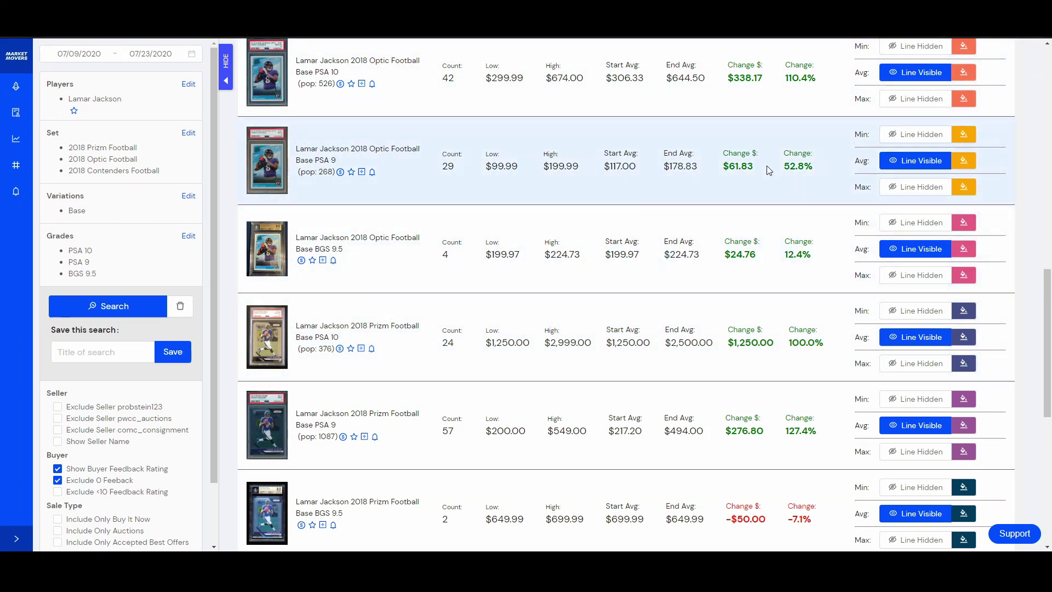
# Point out the Optic PSA 9 and BGS 9.5 figures: the 12.4% change and $224.73 ending average
pyautogui.doubleClick(797, 159)
pyautogui.click(797, 163)
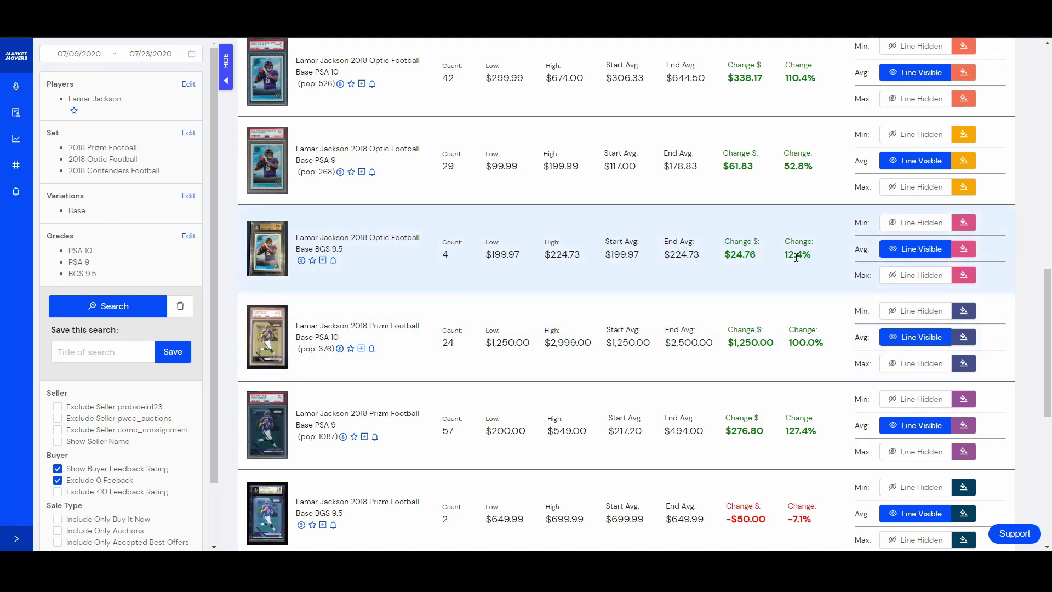
pyautogui.moveTo(813, 259); pyautogui.dragTo(773, 264)
pyautogui.click(683, 170)
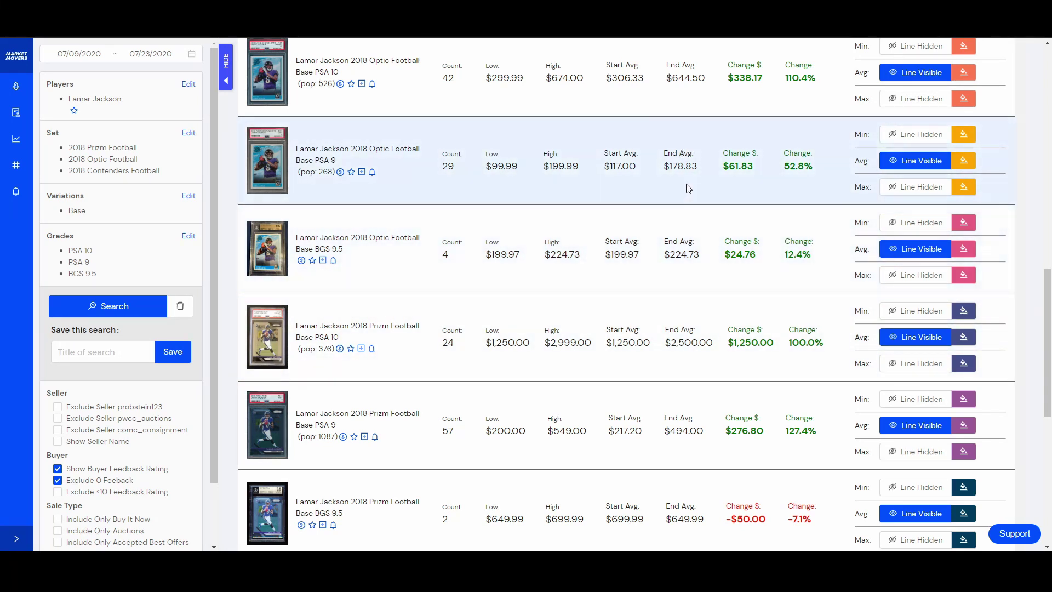
pyautogui.moveTo(692, 166); pyautogui.dragTo(669, 167)
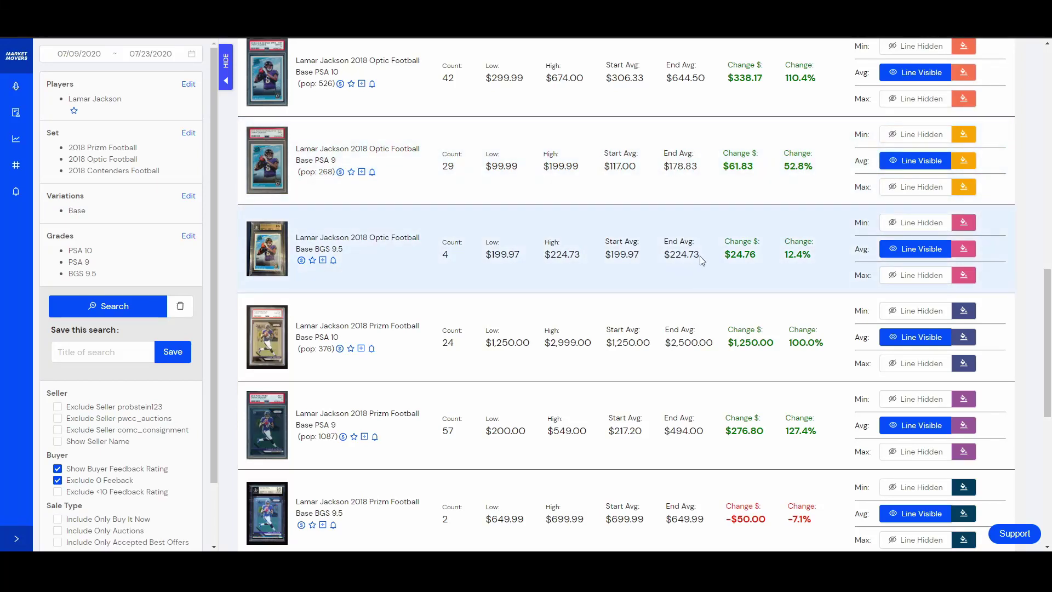
pyautogui.moveTo(700, 255); pyautogui.dragTo(663, 255)
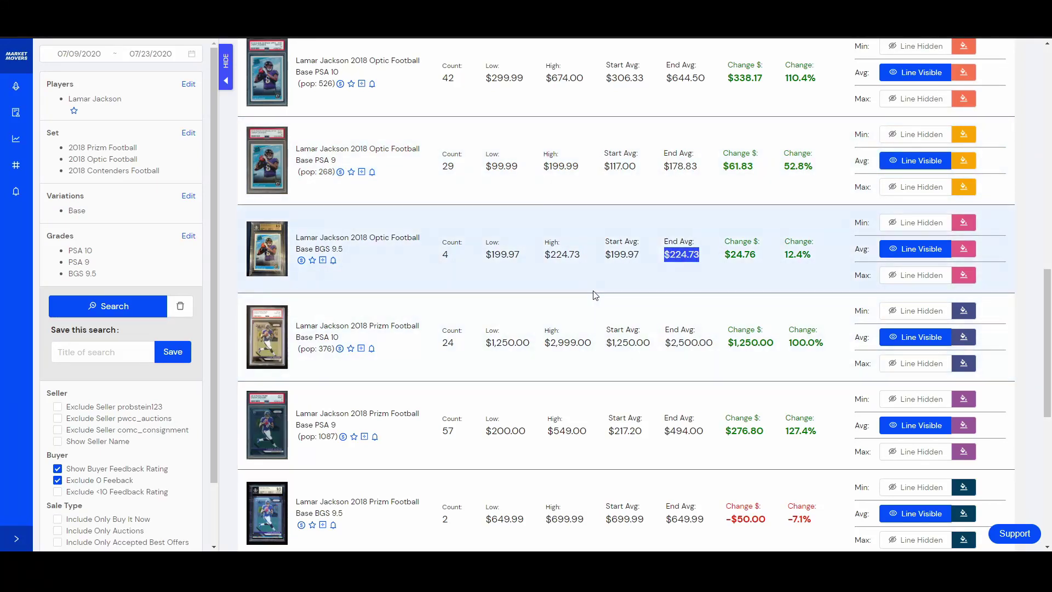
pyautogui.click(594, 277)
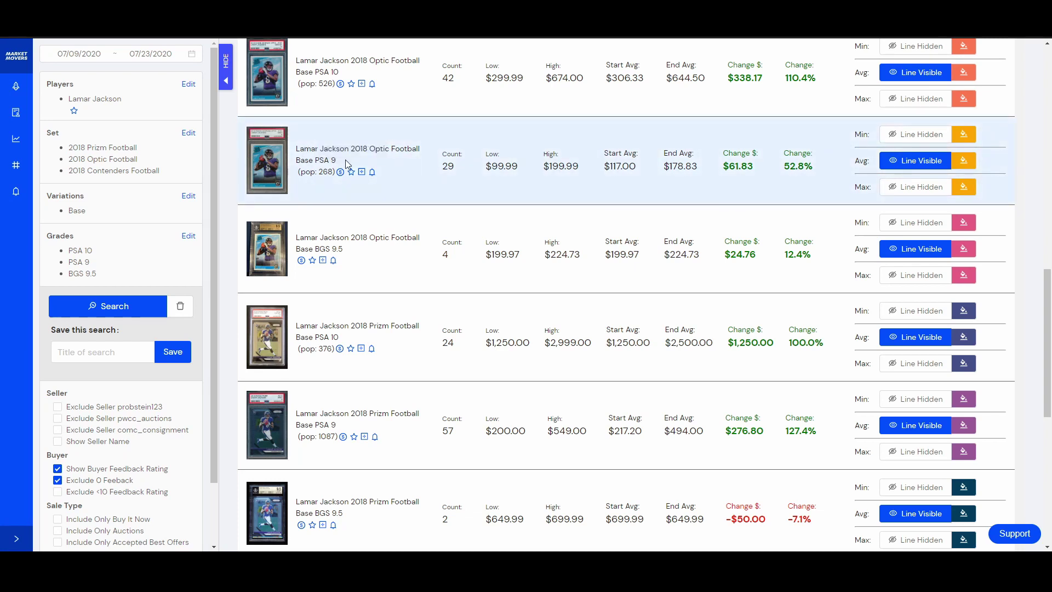
# Highlight the PSA 9 and BGS 9.5 grade labels and the 12.4% change, then deselect
pyautogui.moveTo(347, 163); pyautogui.dragTo(314, 158)
pyautogui.moveTo(471, 241); pyautogui.dragTo(327, 249)
pyautogui.moveTo(779, 262); pyautogui.dragTo(815, 258)
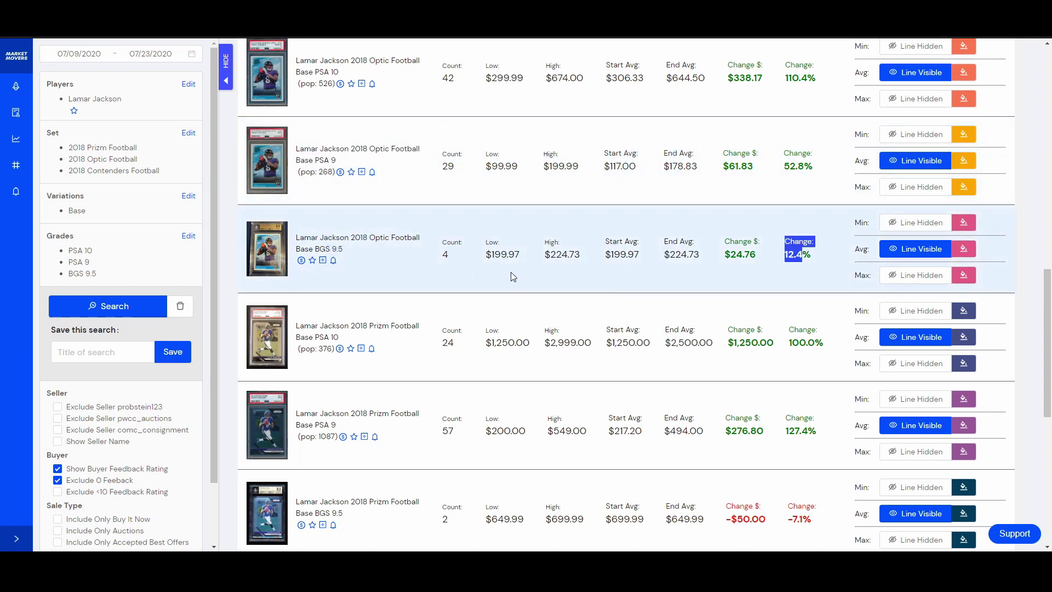
pyautogui.click(462, 263)
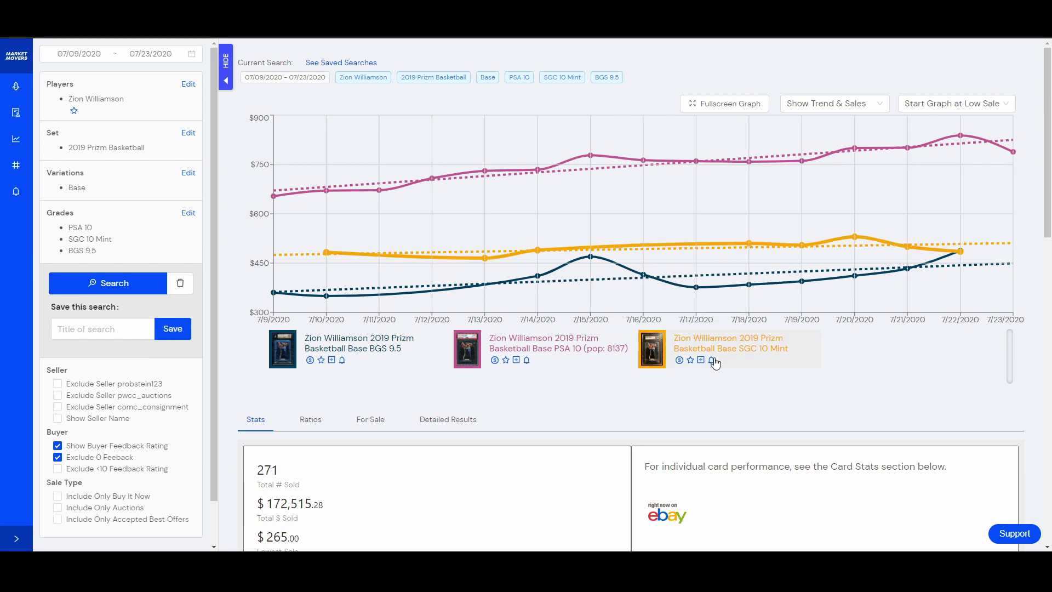
# Scroll down toward the Zion Williamson Prizm stats totalling 271 sold
pyautogui.scroll(-9, 484, 407)
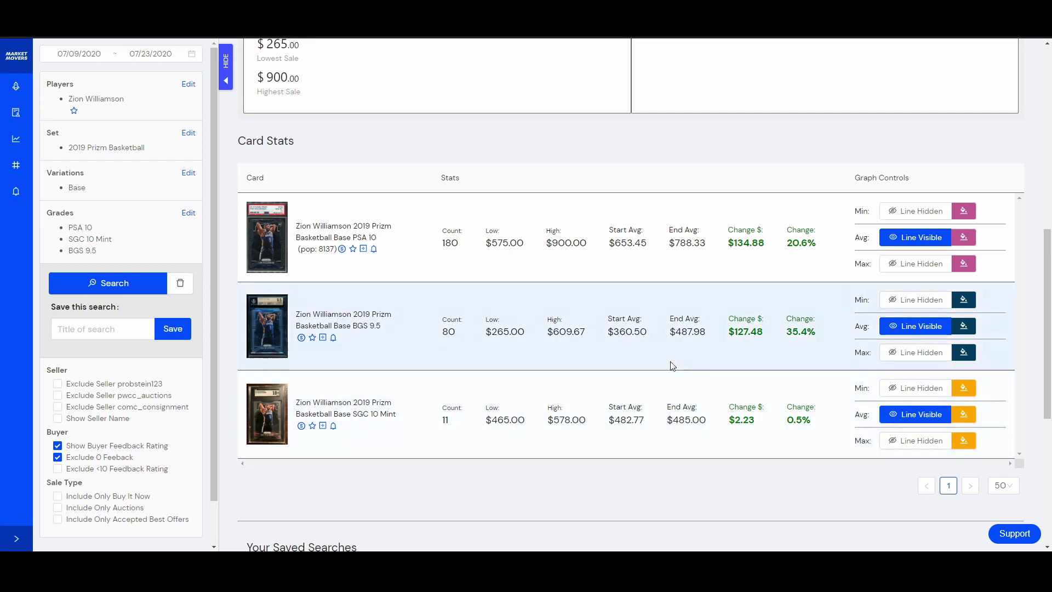
# Highlight the SGC 10 Mint row's 0.5% change and $485.00 end average, then deselect
pyautogui.scroll(1, 517, 347)
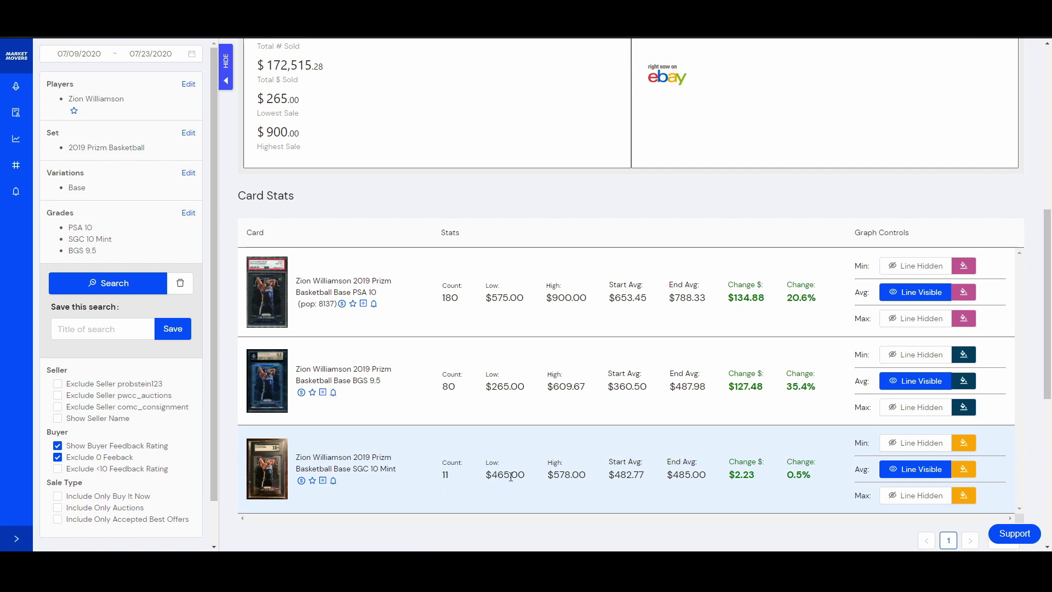
pyautogui.moveTo(787, 462); pyautogui.dragTo(806, 472)
pyautogui.moveTo(700, 474); pyautogui.dragTo(679, 475)
pyautogui.click(705, 475)
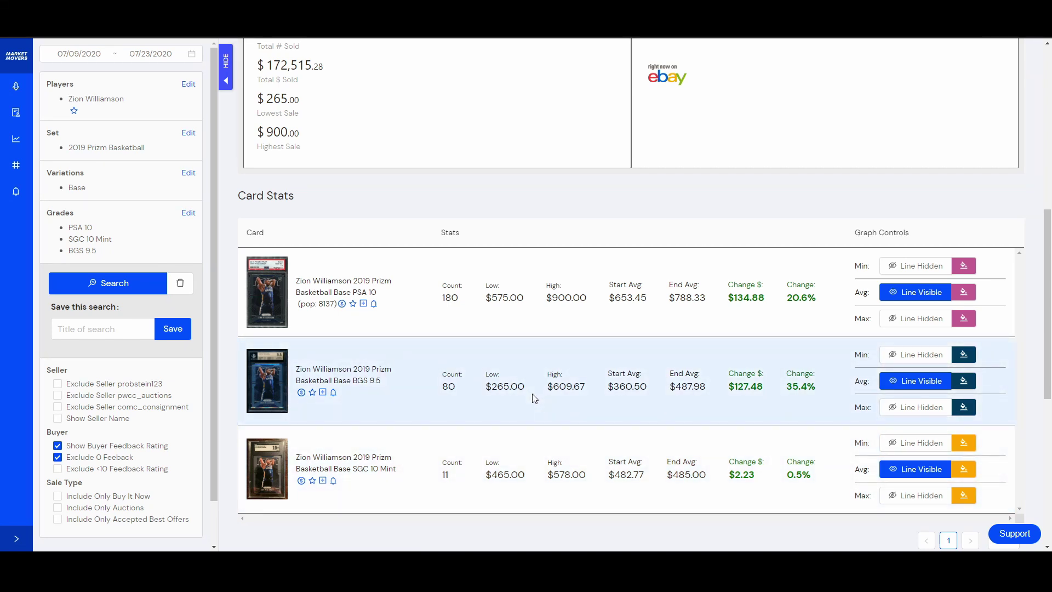
pyautogui.moveTo(714, 301); pyautogui.dragTo(654, 301)
pyautogui.click(652, 300)
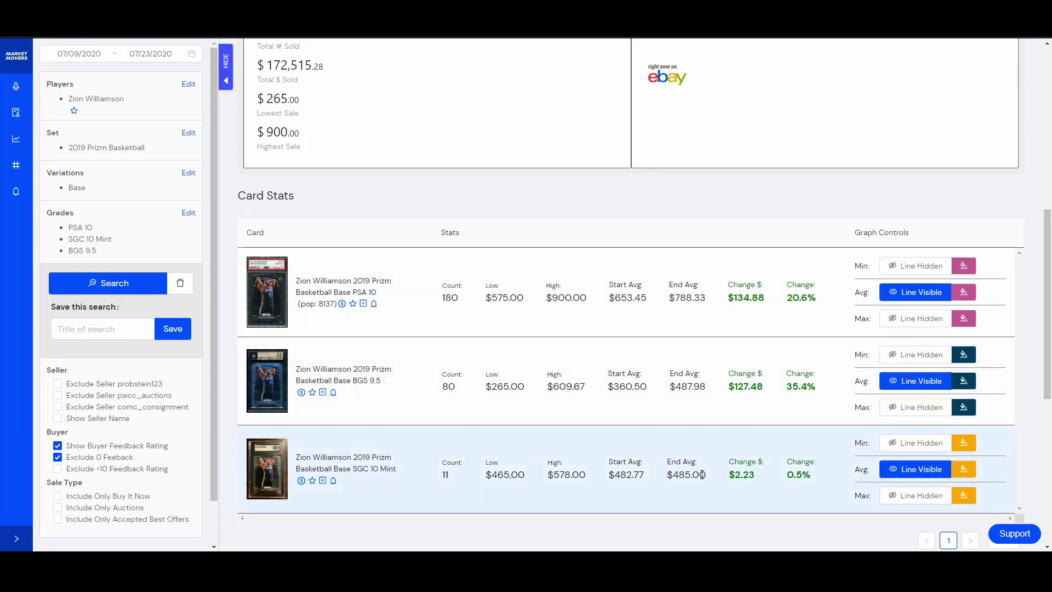
pyautogui.moveTo(711, 477); pyautogui.dragTo(664, 459)
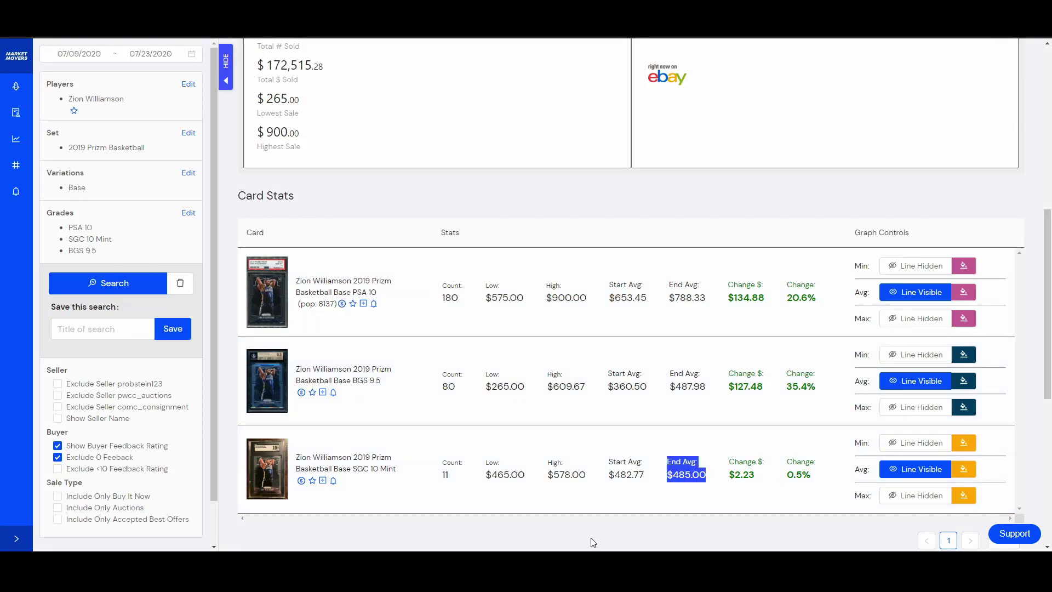
pyautogui.click(676, 433)
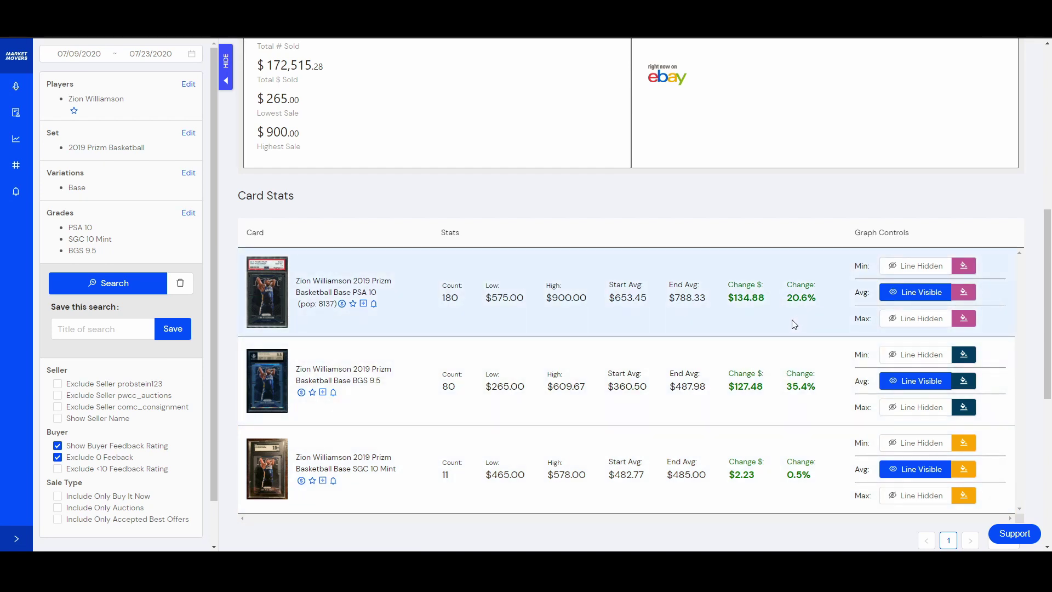
pyautogui.scroll(1, 797, 317)
pyautogui.scroll(-1, 779, 333)
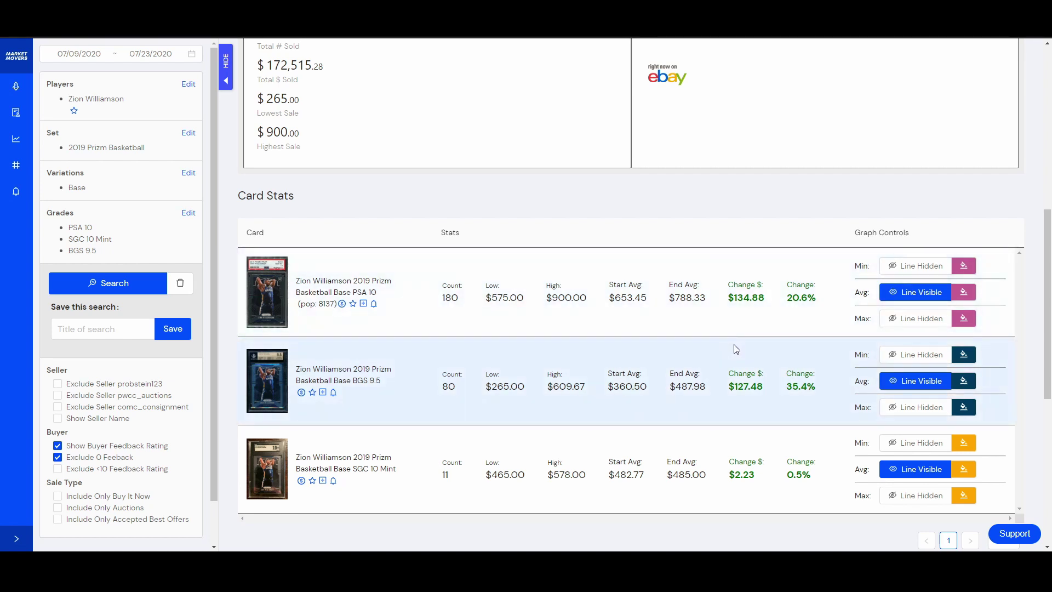
pyautogui.moveTo(808, 387); pyautogui.dragTo(762, 408)
pyautogui.click(818, 387)
pyautogui.moveTo(817, 387); pyautogui.dragTo(782, 396)
pyautogui.click(782, 397)
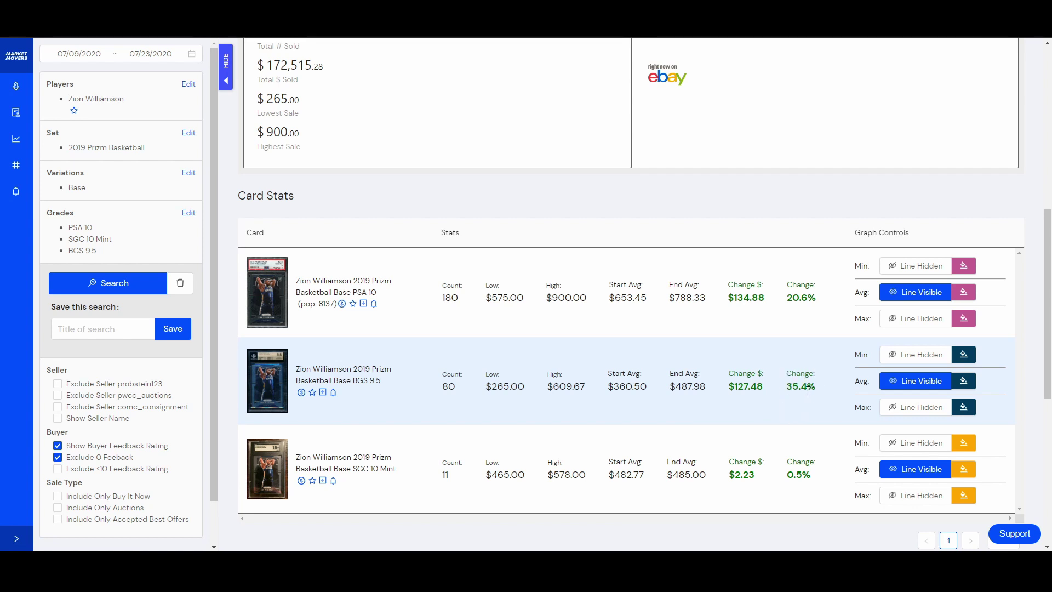
pyautogui.moveTo(817, 386); pyautogui.dragTo(784, 385)
pyautogui.click(787, 324)
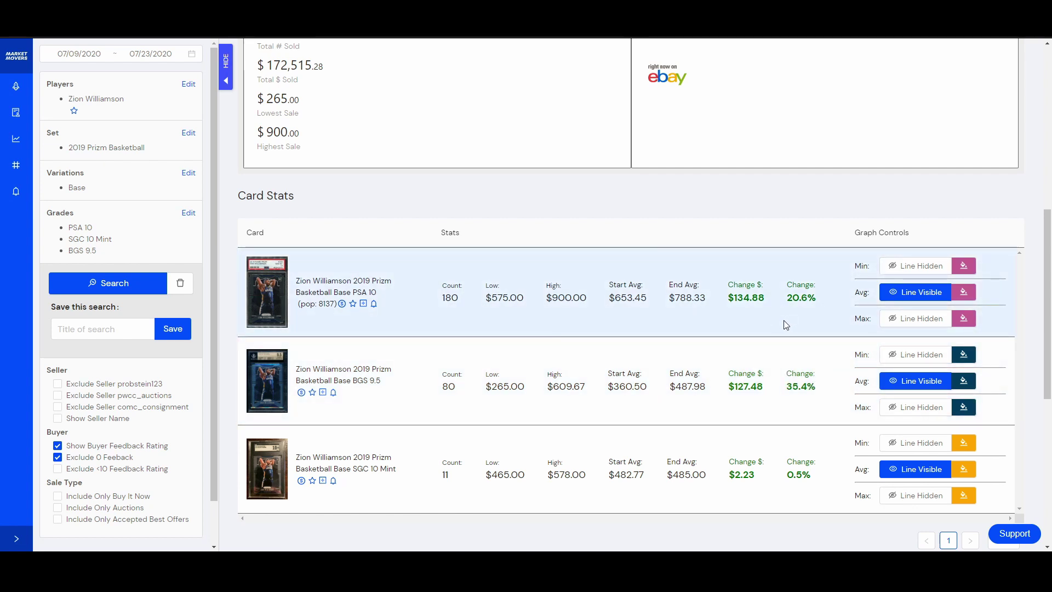
pyautogui.moveTo(815, 390); pyautogui.dragTo(783, 386)
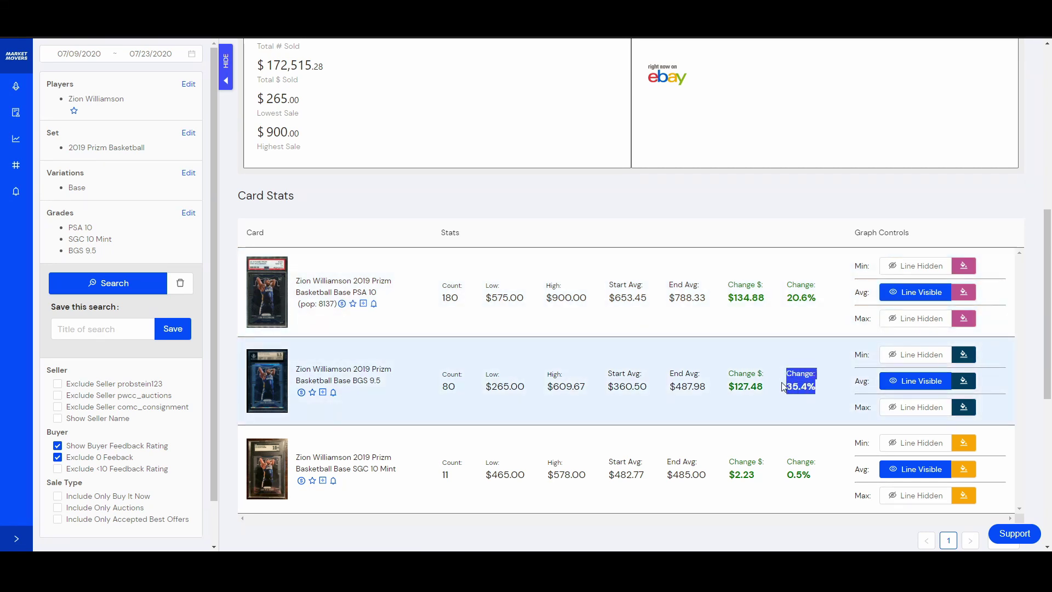
pyautogui.click(783, 378)
pyautogui.moveTo(804, 305); pyautogui.dragTo(729, 299)
pyautogui.click(774, 294)
pyautogui.moveTo(821, 480); pyautogui.dragTo(767, 488)
pyautogui.click(767, 487)
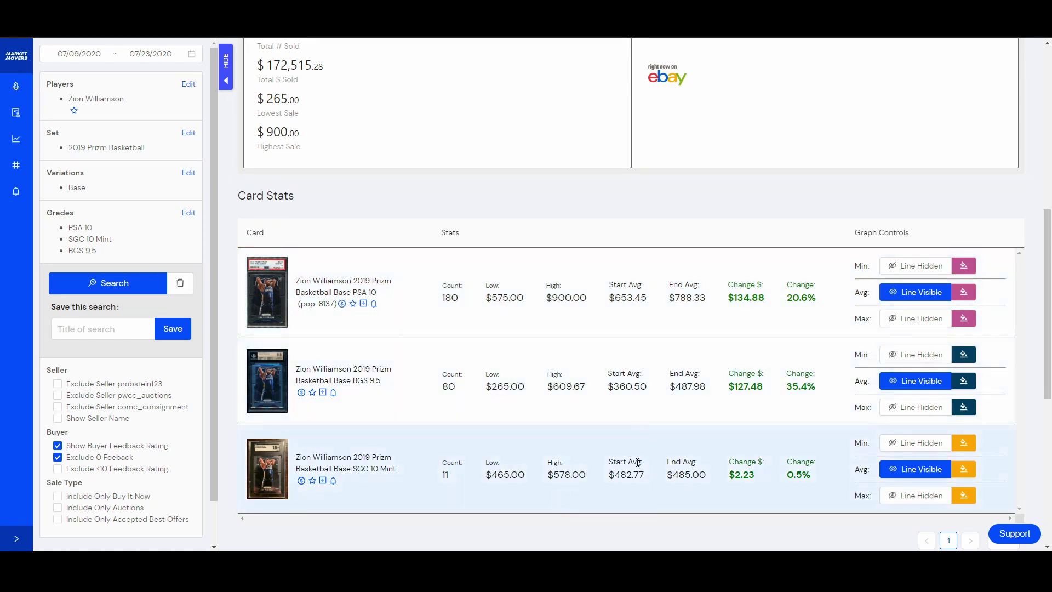
# Highlight the SGC 10 Mint card's $485.00 end average, then clear the selection
pyautogui.moveTo(709, 481); pyautogui.dragTo(678, 462)
pyautogui.click(678, 461)
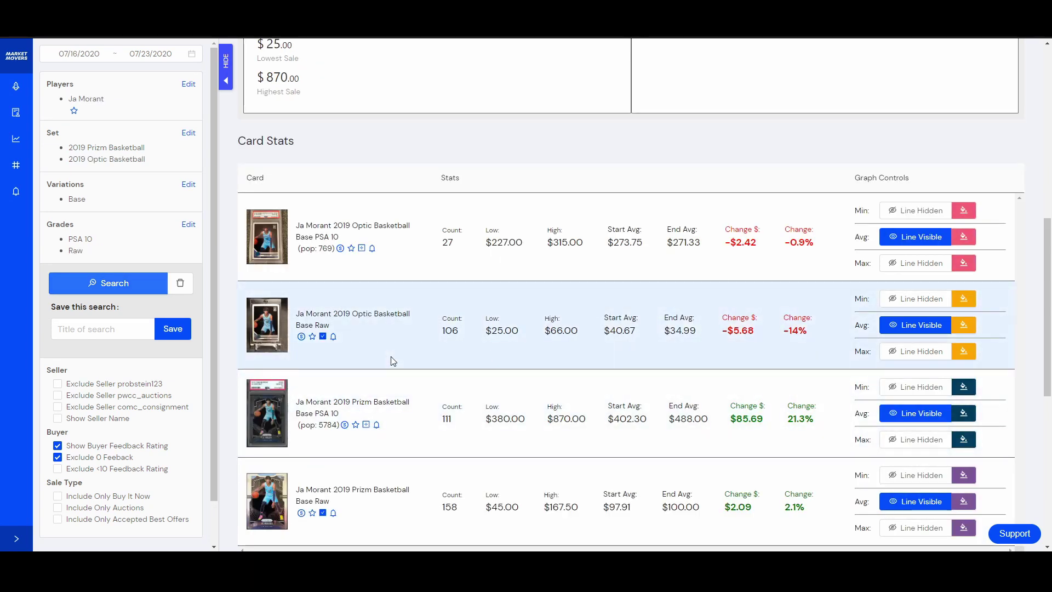
pyautogui.scroll(-2, 404, 331)
pyautogui.scroll(-2, 386, 309)
pyautogui.scroll(4, 385, 309)
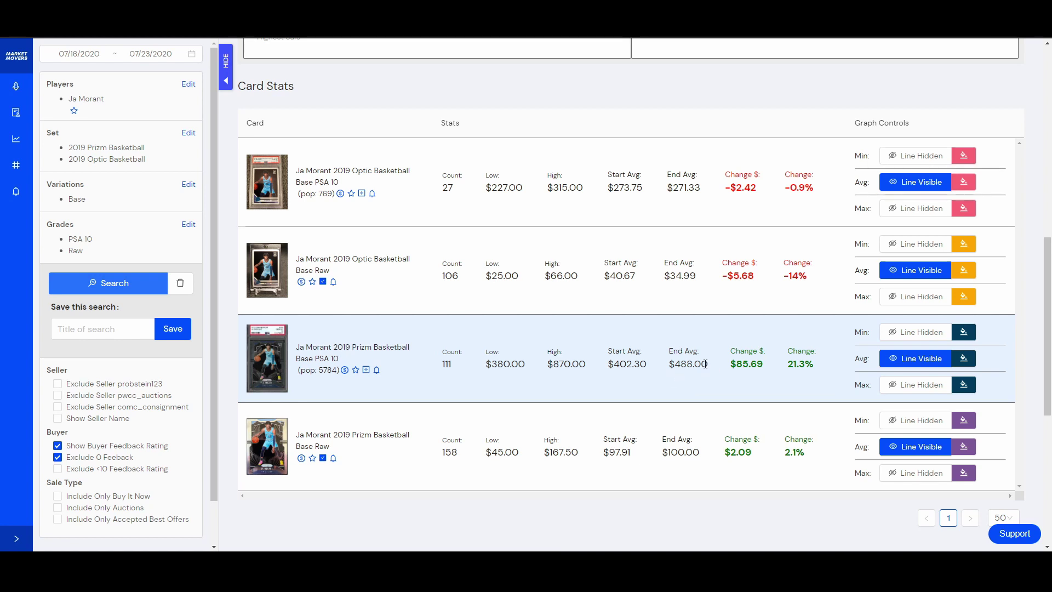
pyautogui.moveTo(705, 364); pyautogui.dragTo(675, 365)
pyautogui.click(678, 366)
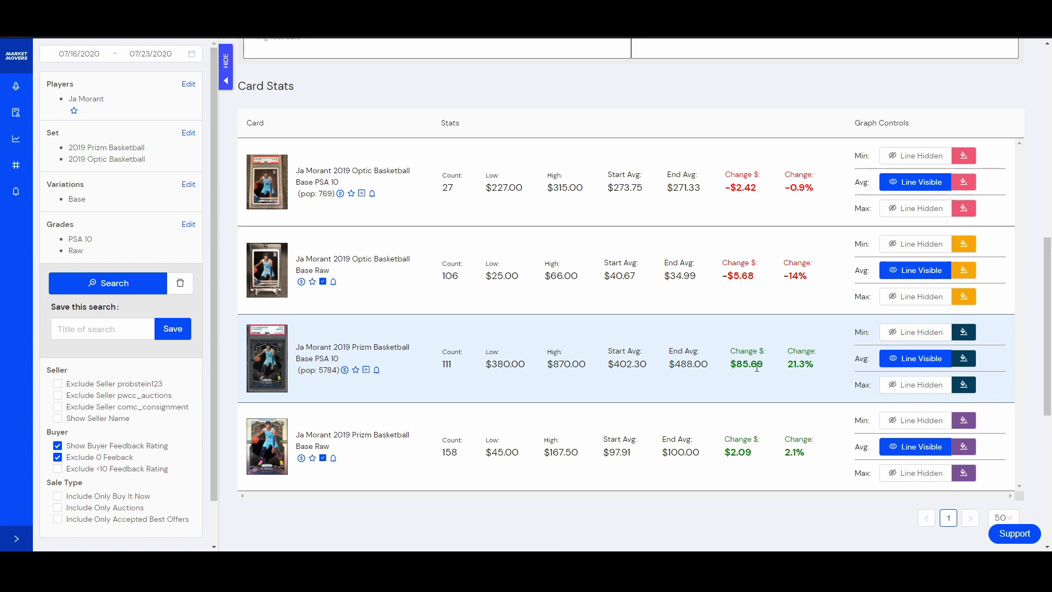
pyautogui.scroll(10, 654, 397)
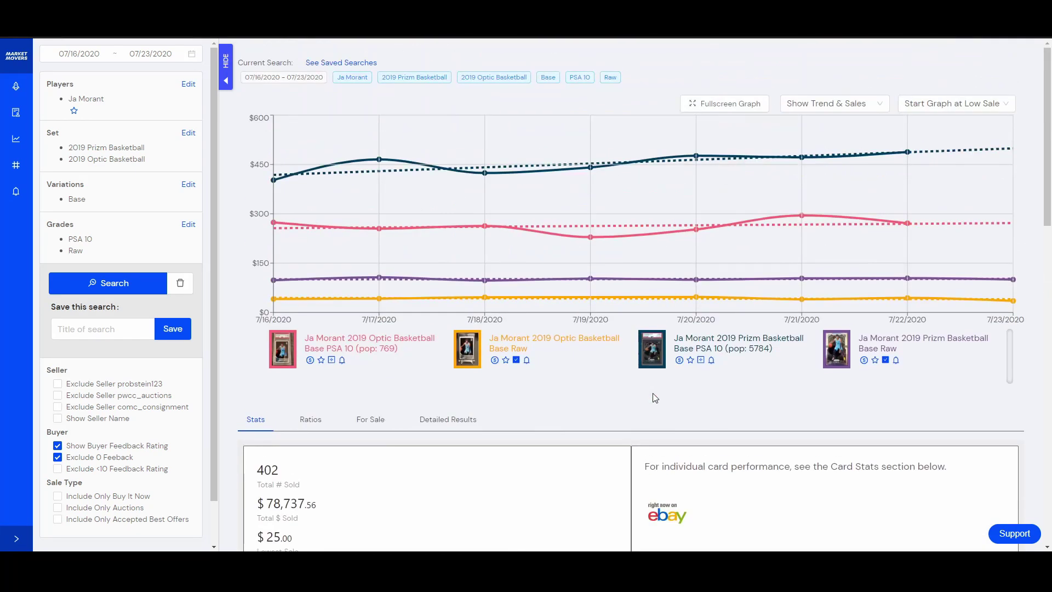
pyautogui.scroll(-10, 660, 400)
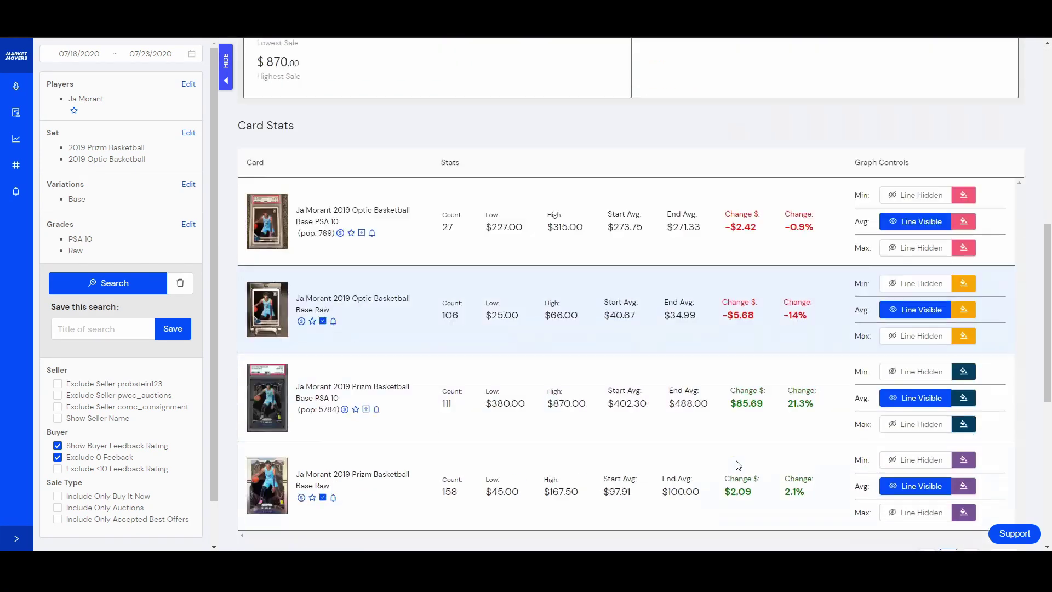
pyautogui.scroll(2, 741, 463)
pyautogui.scroll(-2, 767, 463)
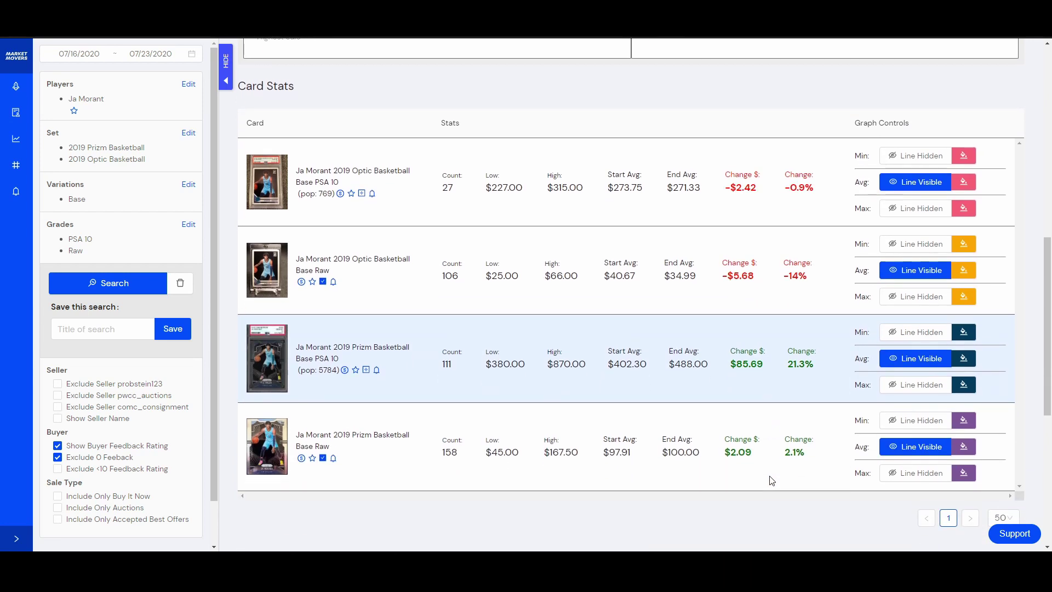
pyautogui.moveTo(816, 459); pyautogui.dragTo(770, 458)
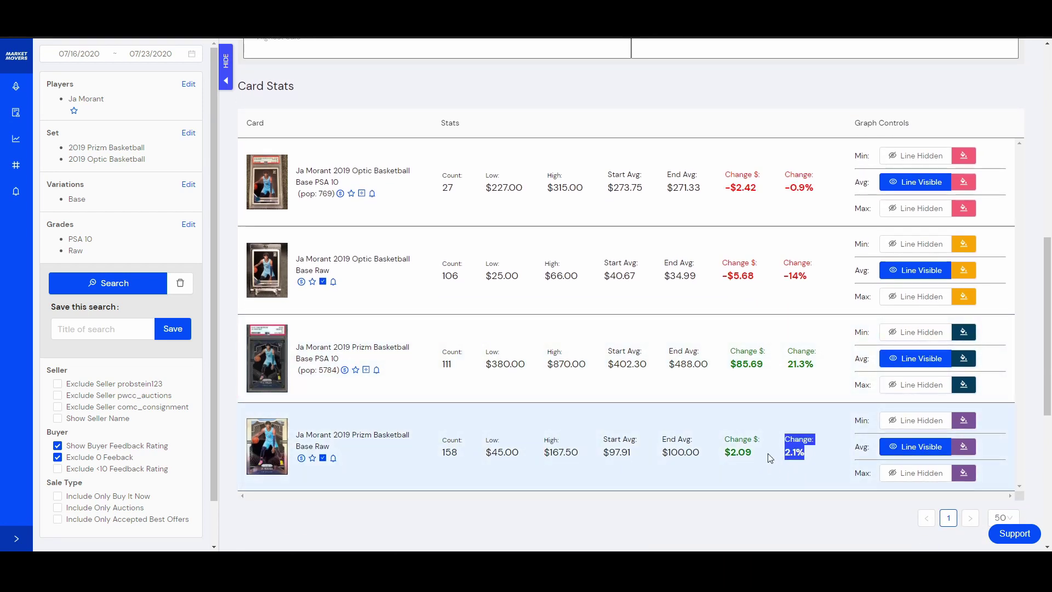
pyautogui.click(770, 458)
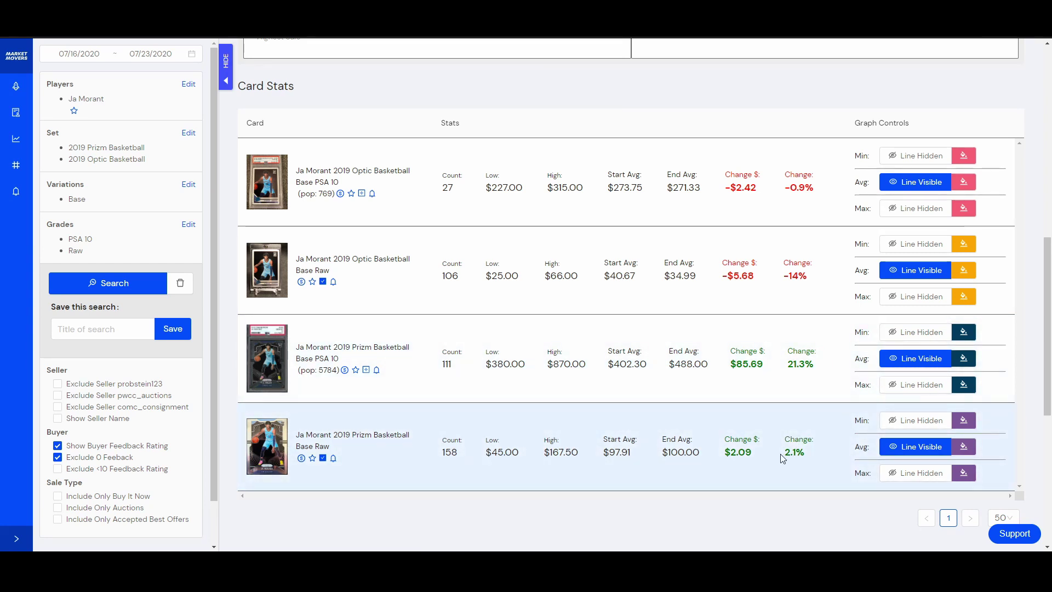
pyautogui.tripleClick(789, 366)
pyautogui.click(703, 385)
pyautogui.scroll(2, 705, 343)
pyautogui.scroll(-1, 705, 344)
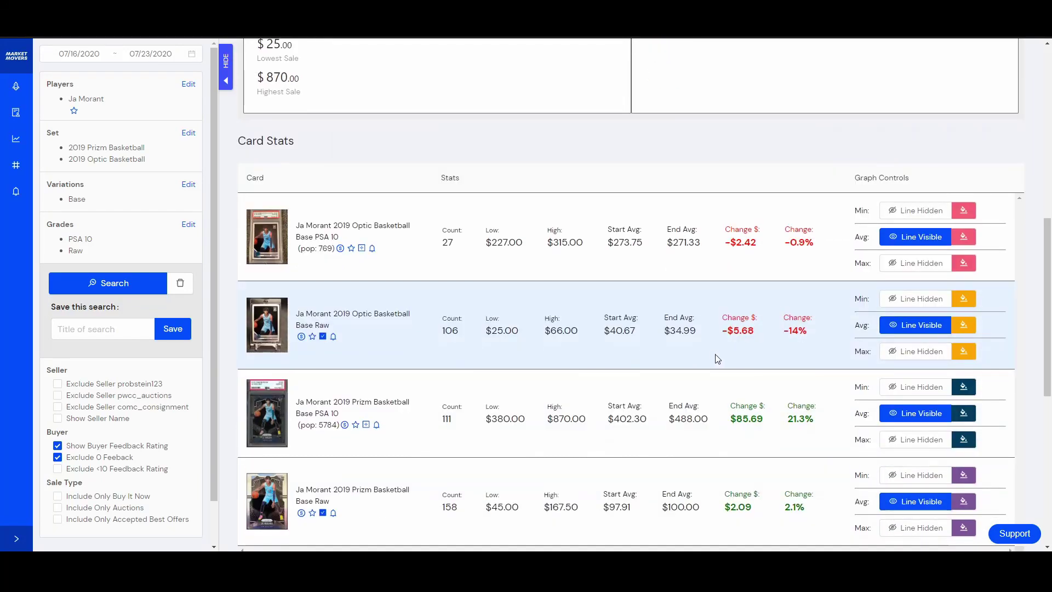
pyautogui.scroll(-1, 740, 331)
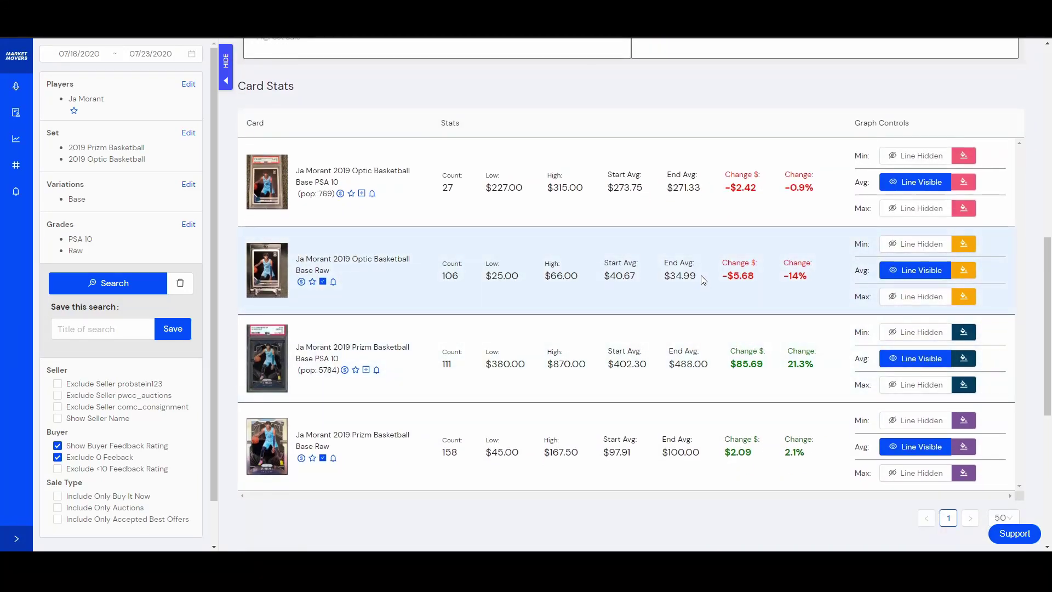
pyautogui.moveTo(696, 277); pyautogui.dragTo(666, 275)
pyautogui.click(673, 306)
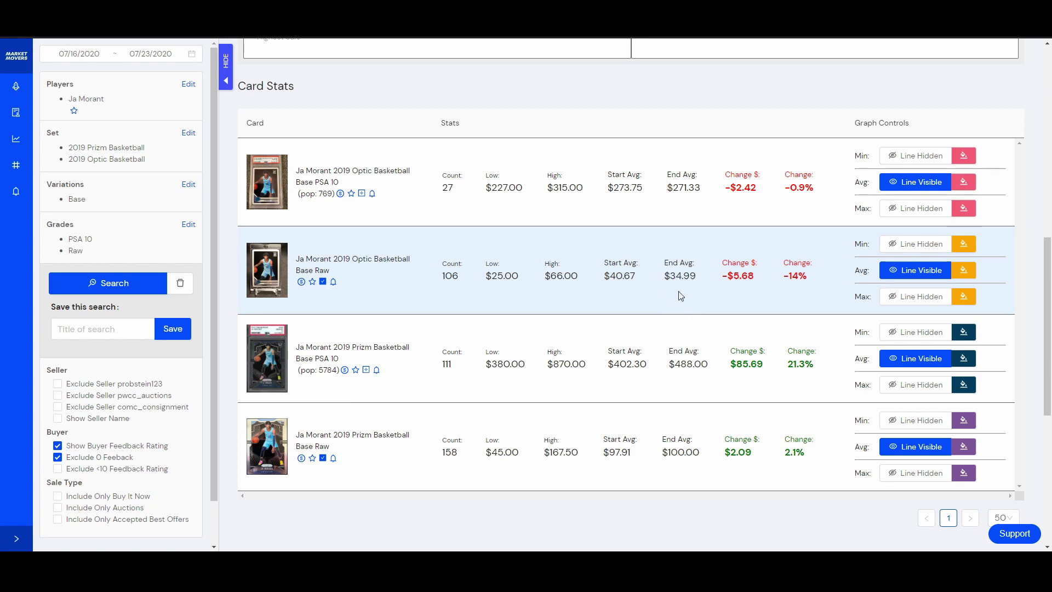
pyautogui.scroll(1, 678, 292)
pyautogui.scroll(6, 678, 292)
pyautogui.scroll(-8, 678, 292)
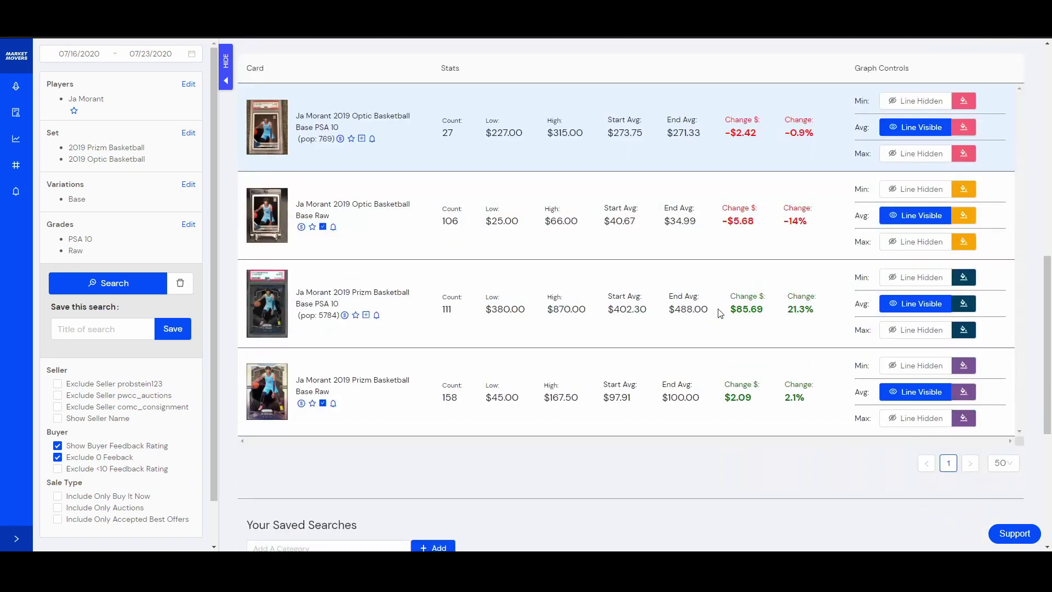
pyautogui.scroll(1, 679, 219)
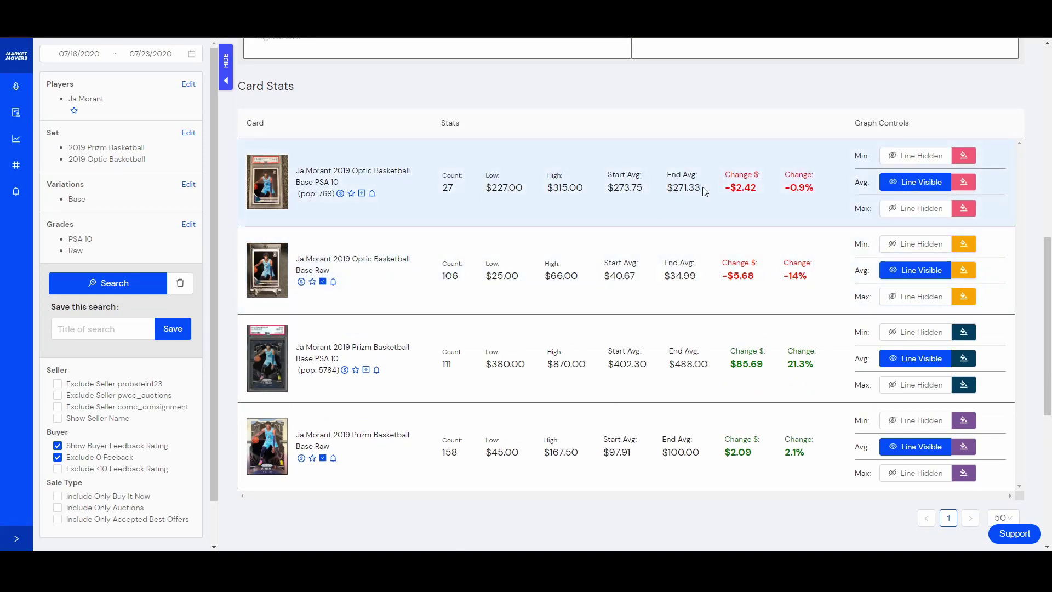
pyautogui.moveTo(706, 190); pyautogui.dragTo(668, 196)
pyautogui.moveTo(830, 189); pyautogui.dragTo(730, 187)
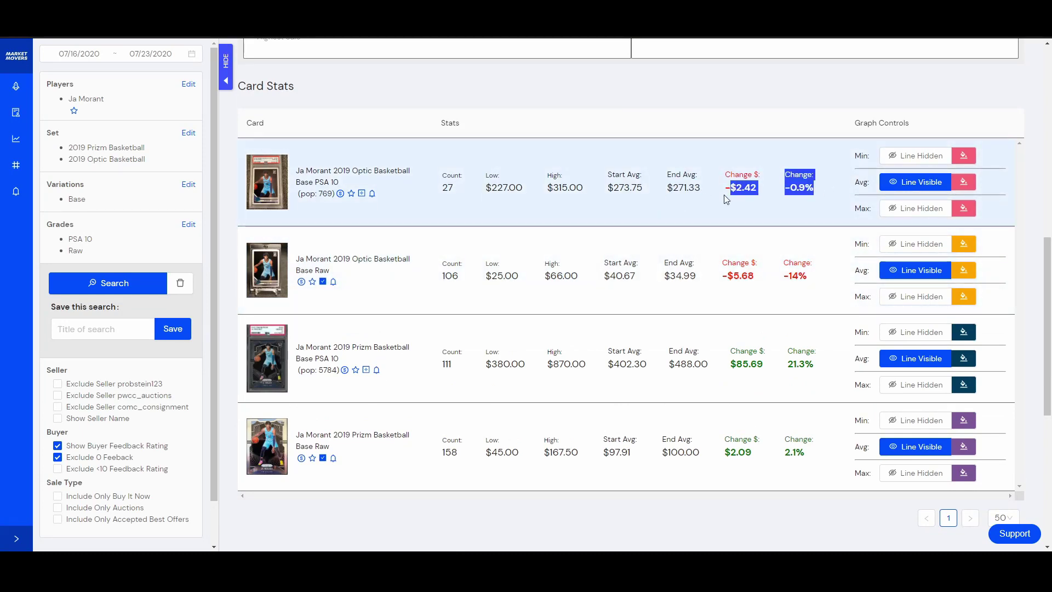
pyautogui.click(698, 211)
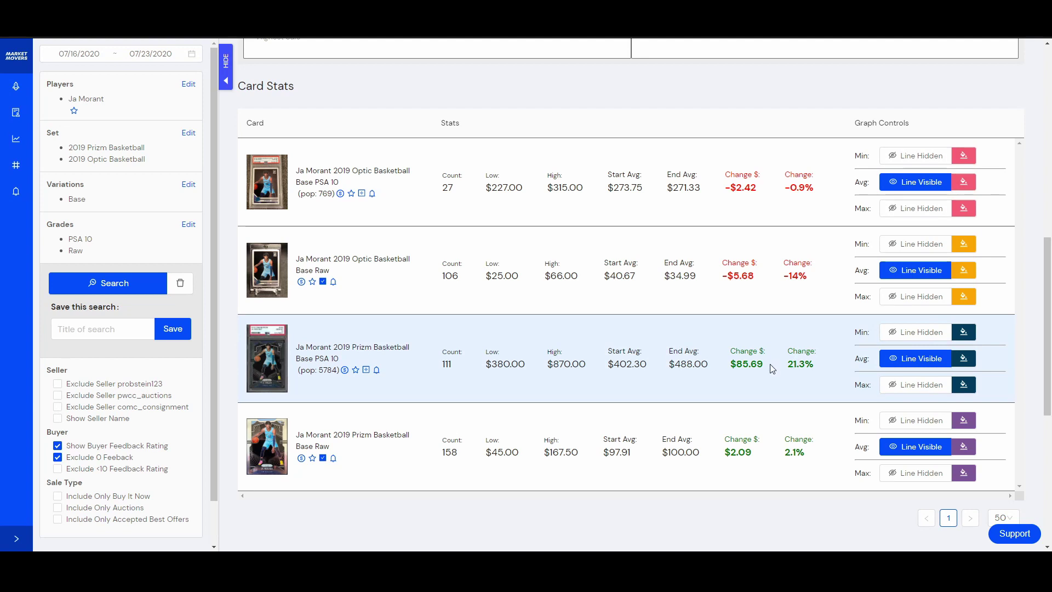
pyautogui.moveTo(820, 366); pyautogui.dragTo(730, 365)
pyautogui.click(731, 365)
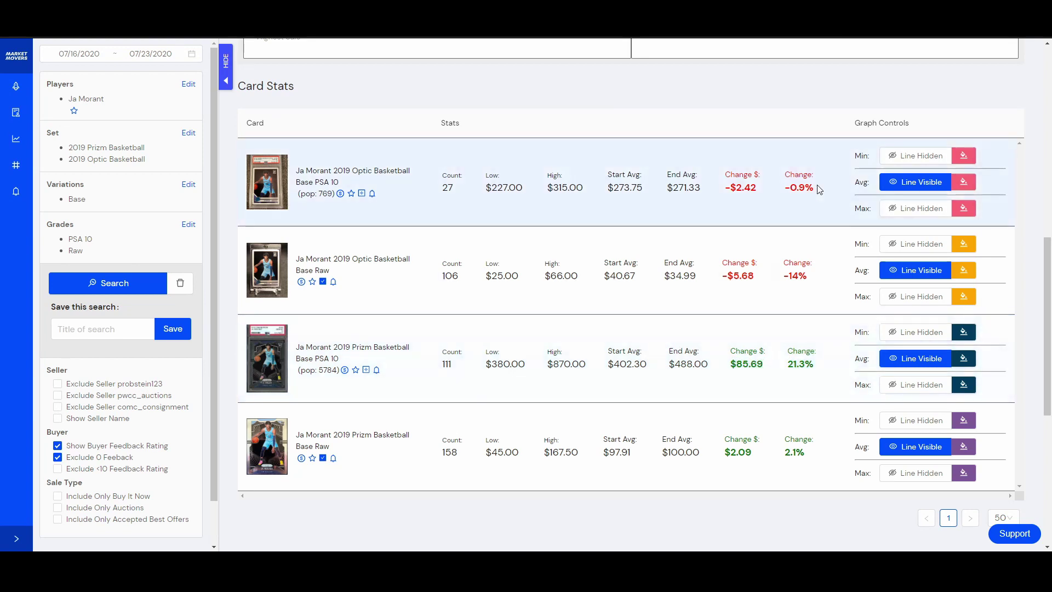
pyautogui.moveTo(819, 189); pyautogui.dragTo(724, 174)
pyautogui.click(749, 215)
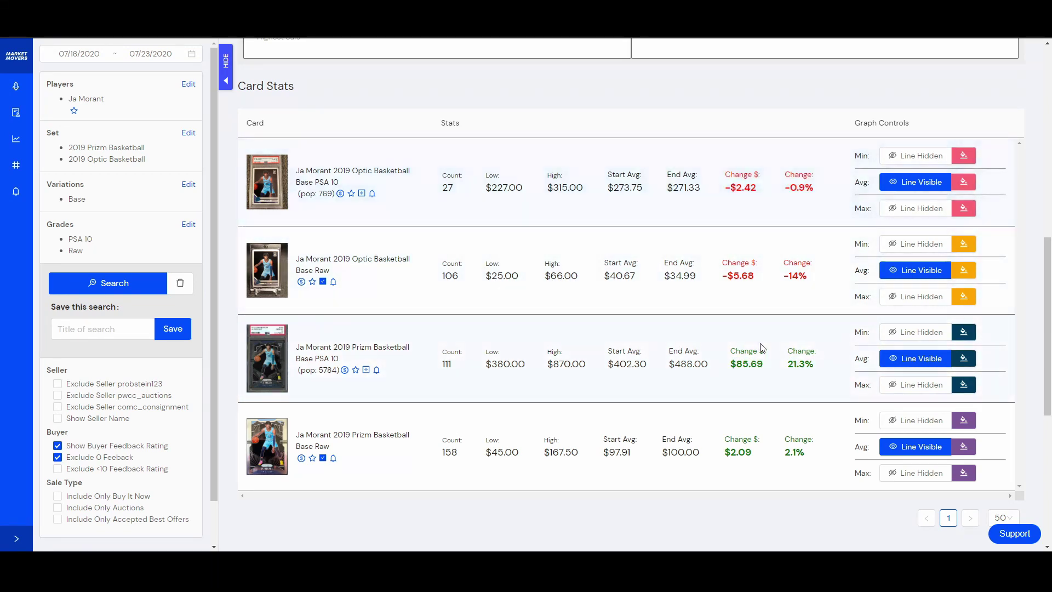
pyautogui.moveTo(818, 365); pyautogui.dragTo(657, 371)
pyautogui.click(742, 365)
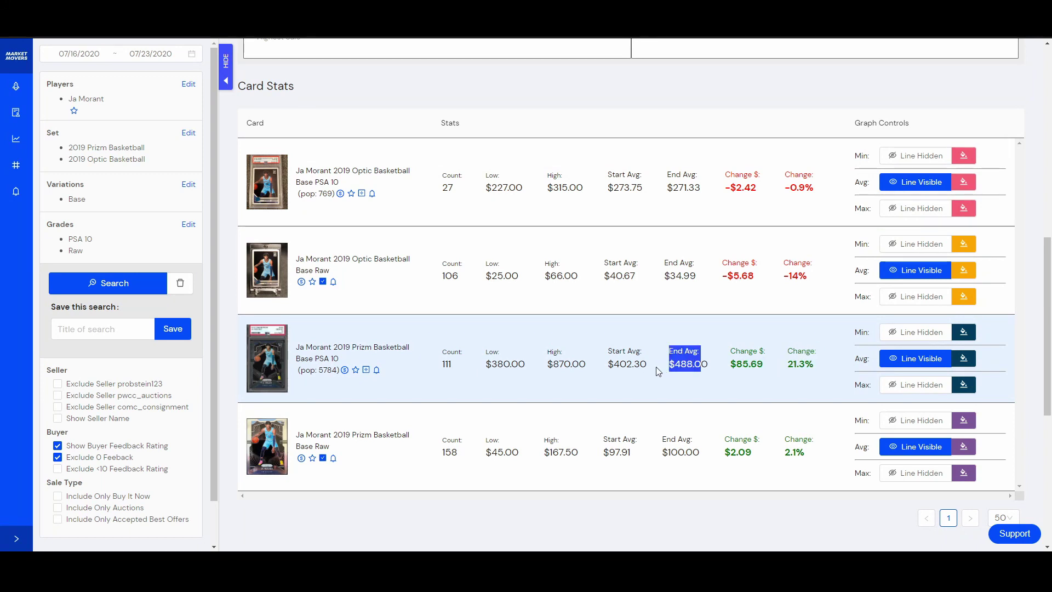
pyautogui.moveTo(715, 192); pyautogui.dragTo(607, 188)
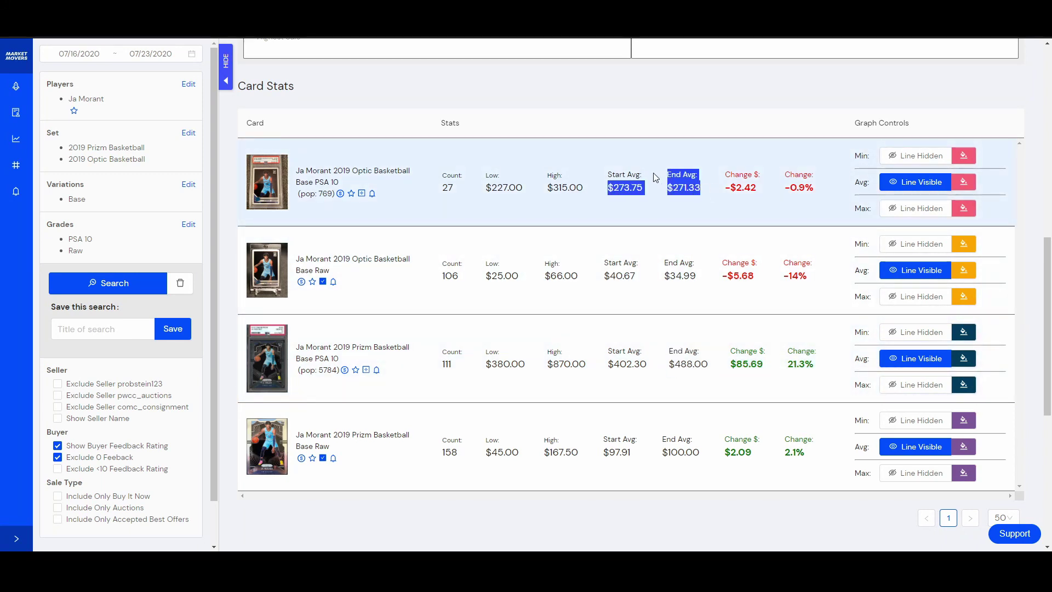
pyautogui.click(703, 217)
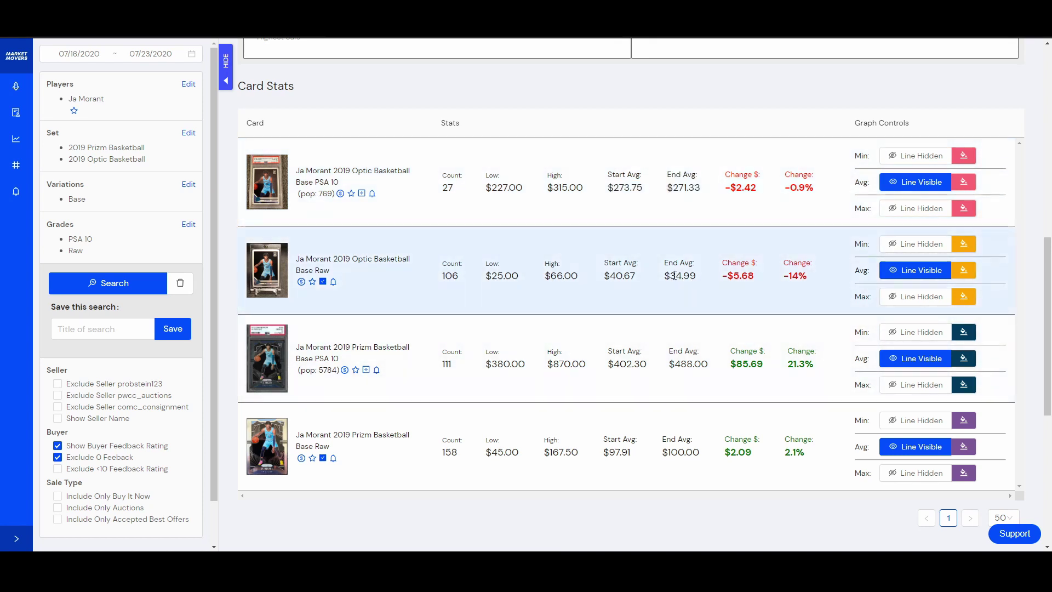
pyautogui.moveTo(696, 273); pyautogui.dragTo(715, 298)
pyautogui.click(705, 286)
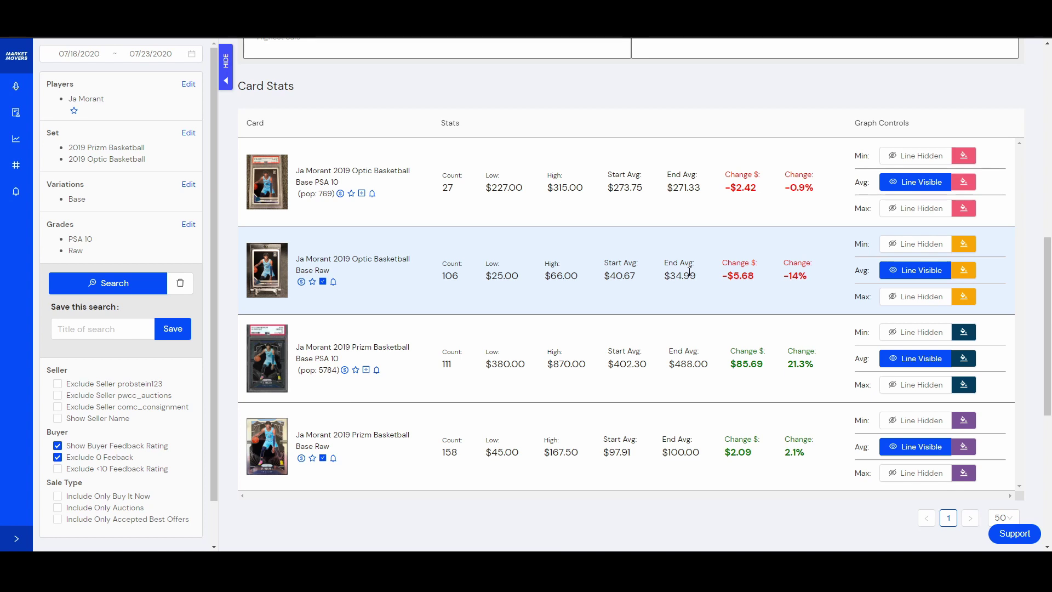
pyautogui.moveTo(703, 192); pyautogui.dragTo(647, 176)
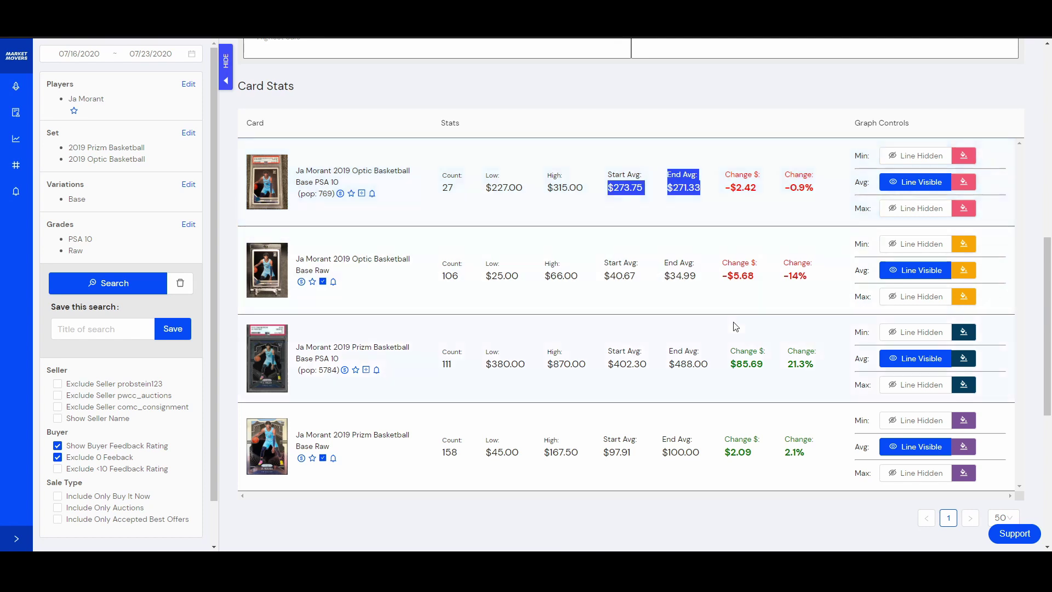
pyautogui.click(785, 359)
pyautogui.moveTo(737, 193); pyautogui.dragTo(685, 179)
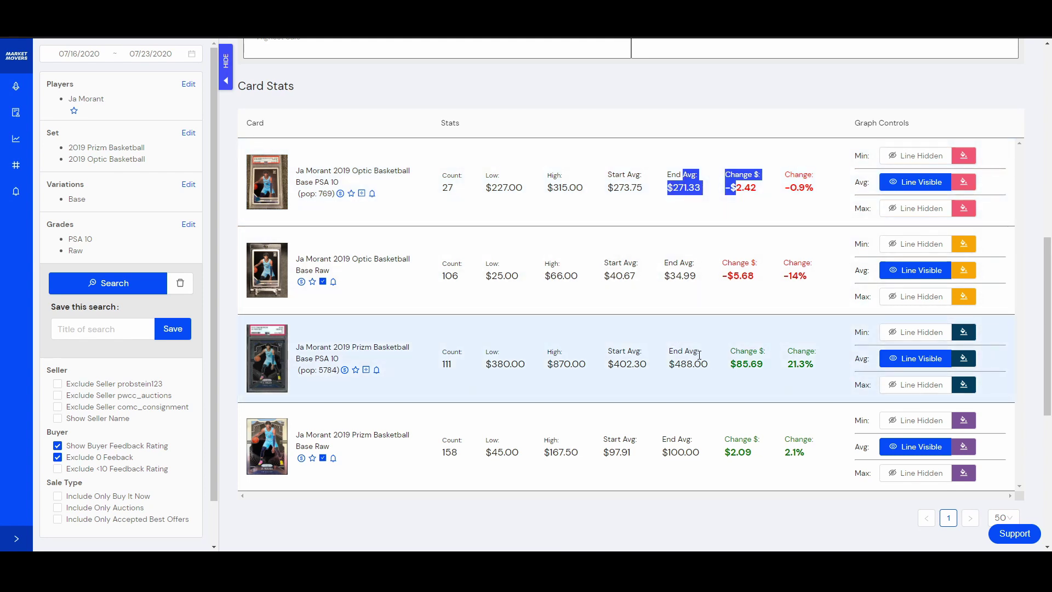
pyautogui.click(710, 225)
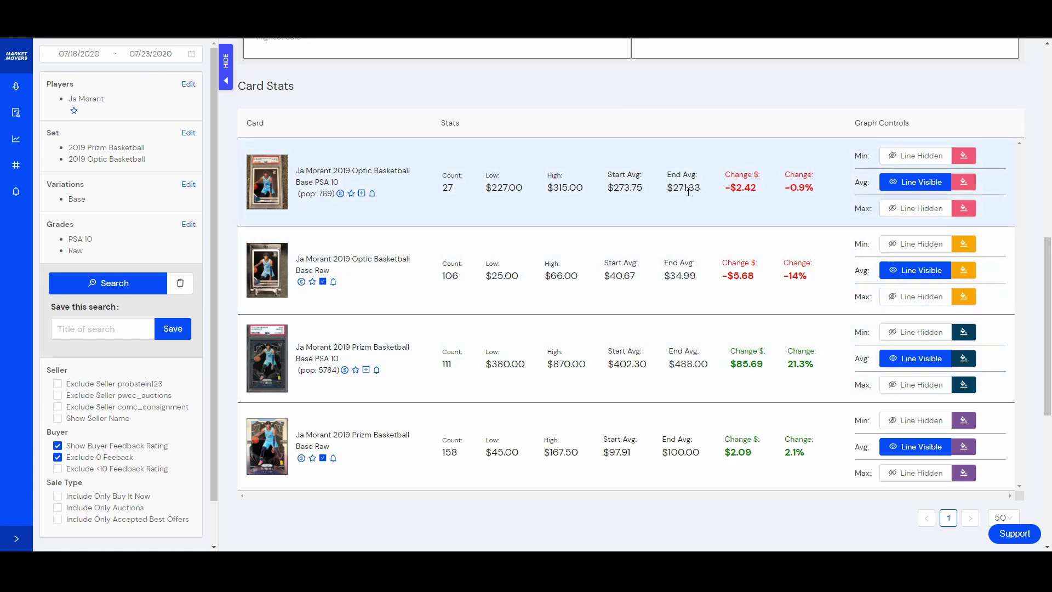
pyautogui.moveTo(707, 188); pyautogui.dragTo(674, 183)
pyautogui.click(674, 185)
pyautogui.moveTo(699, 278); pyautogui.dragTo(658, 266)
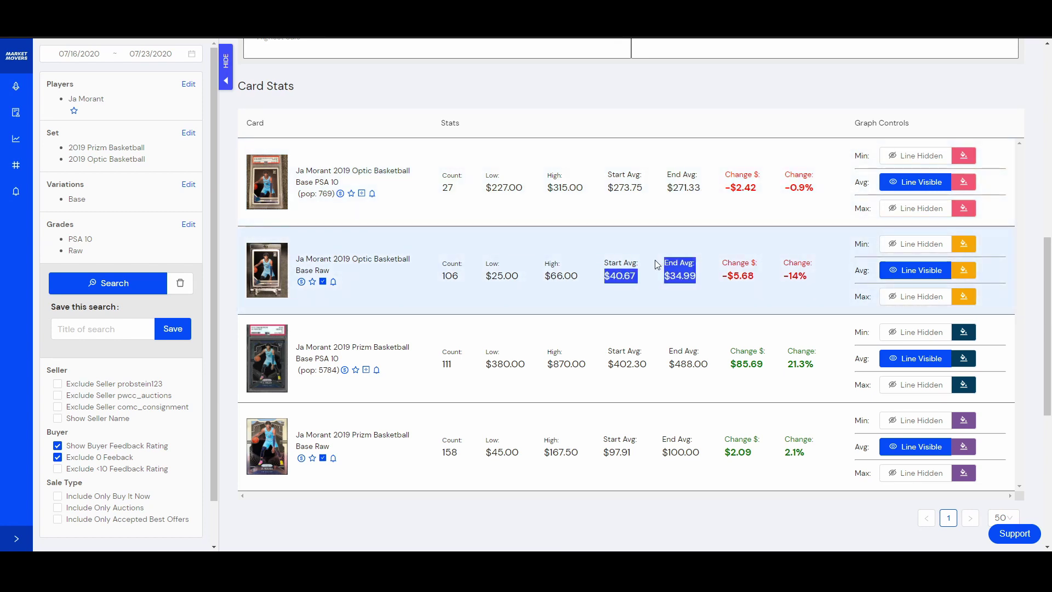
pyautogui.click(675, 272)
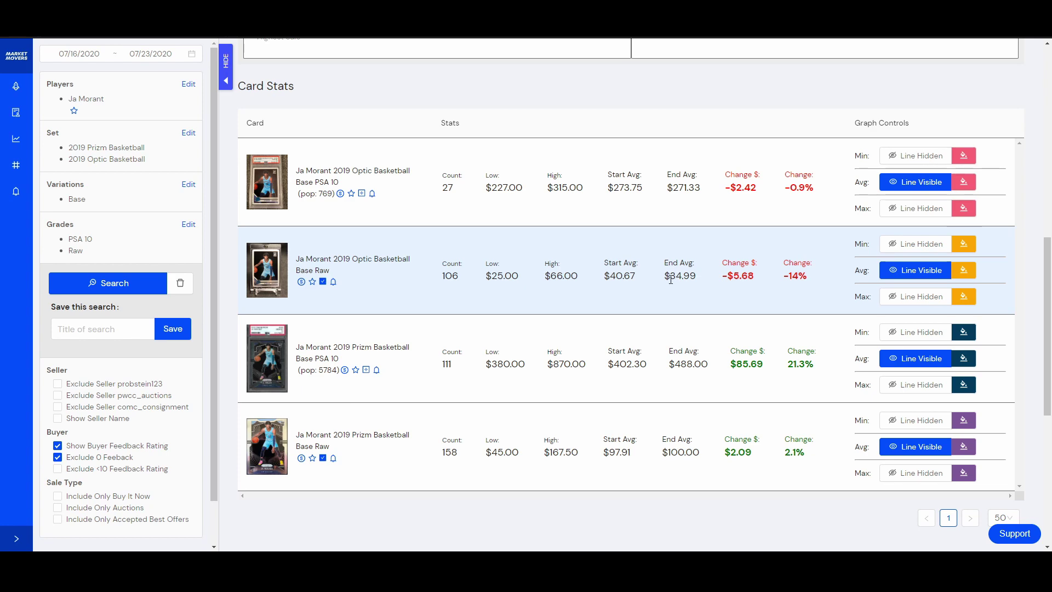
pyautogui.scroll(10, 660, 274)
pyautogui.scroll(-9, 661, 274)
pyautogui.scroll(1, 619, 289)
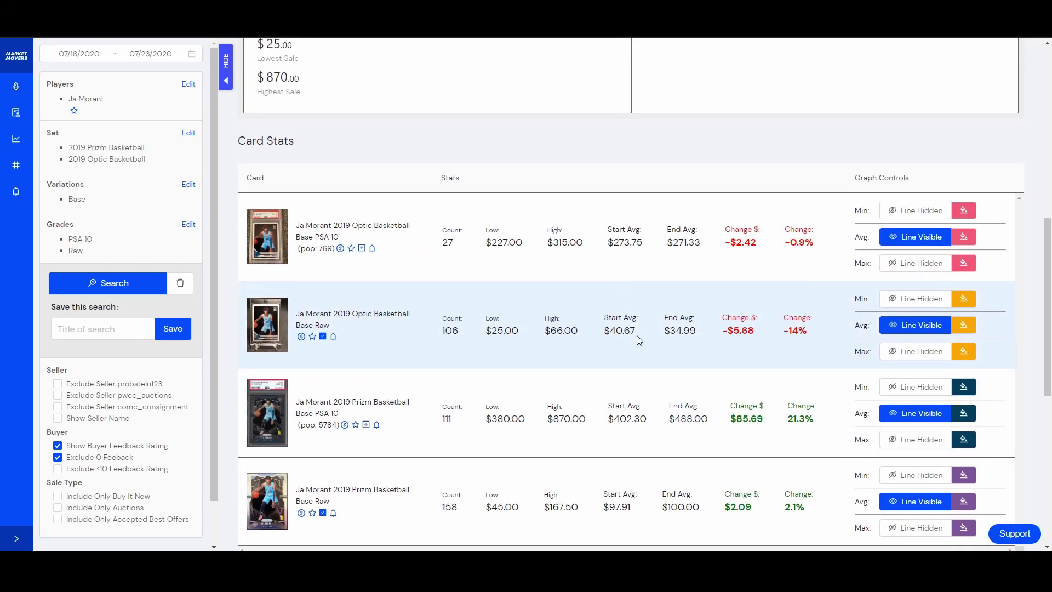
pyautogui.moveTo(706, 336); pyautogui.dragTo(673, 332)
pyautogui.click(673, 332)
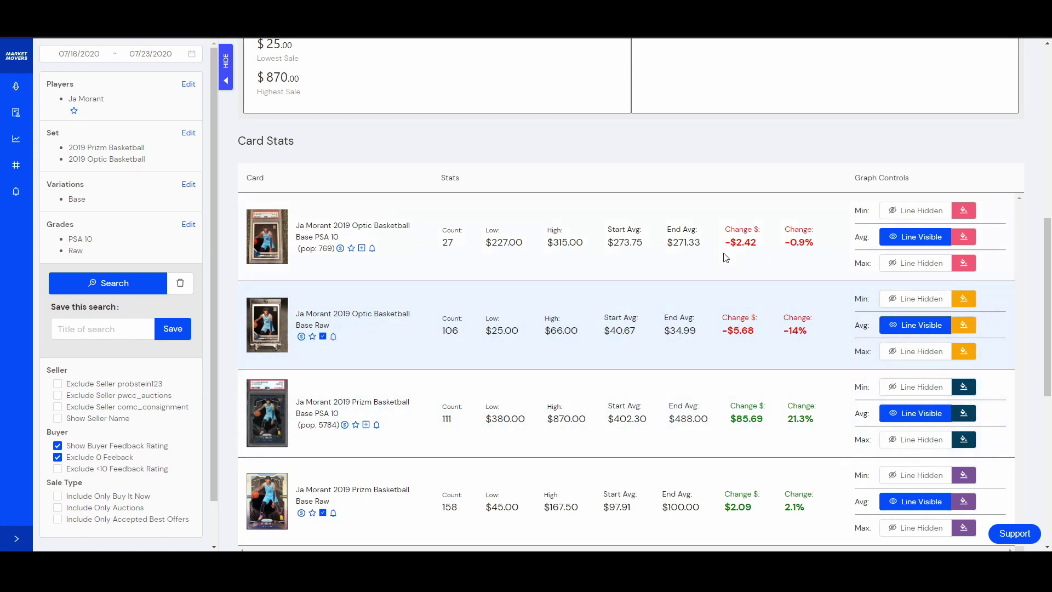
pyautogui.scroll(3, 679, 377)
pyautogui.moveTo(704, 415); pyautogui.dragTo(662, 391)
pyautogui.click(662, 403)
pyautogui.scroll(-3, 659, 362)
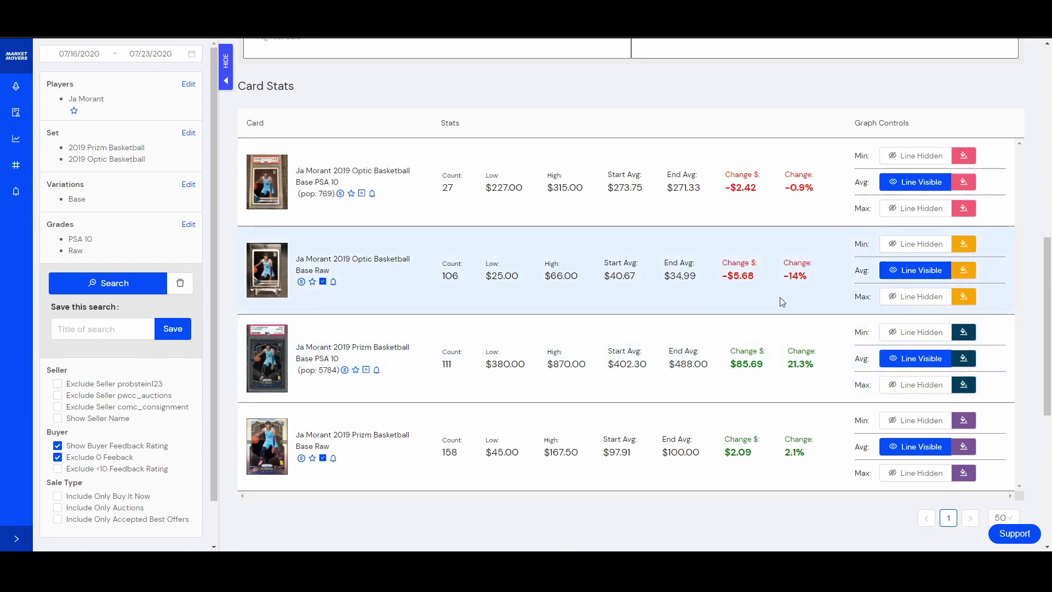
pyautogui.scroll(1, 616, 225)
pyautogui.moveTo(705, 247); pyautogui.dragTo(607, 234)
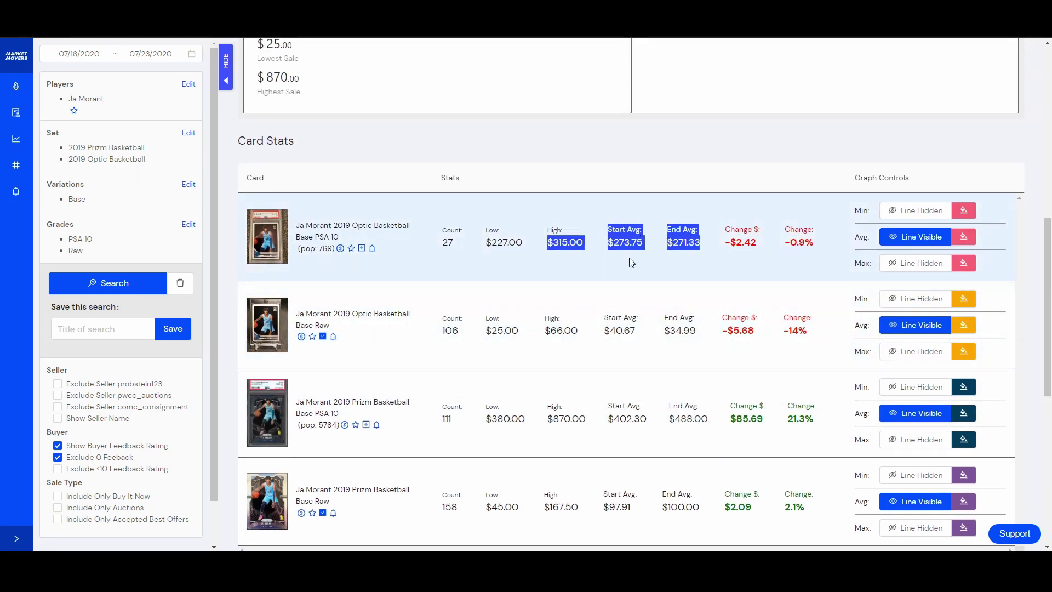
pyautogui.click(606, 235)
pyautogui.moveTo(757, 247); pyautogui.dragTo(666, 241)
pyautogui.doubleClick(625, 242)
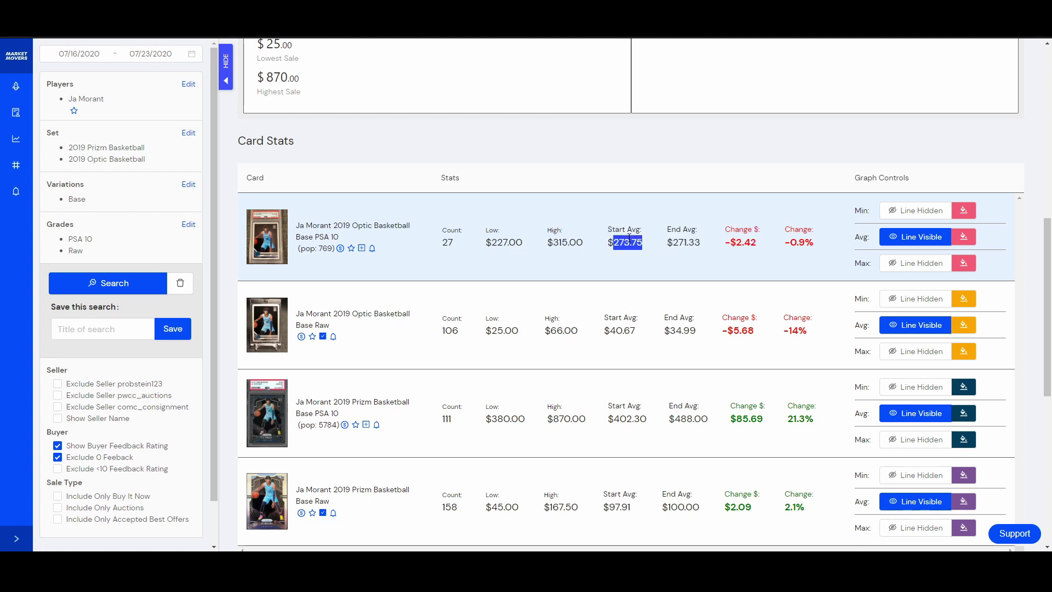
pyautogui.click(600, 258)
pyautogui.scroll(-1, 783, 384)
pyautogui.scroll(1, 791, 368)
pyautogui.moveTo(689, 243); pyautogui.dragTo(596, 245)
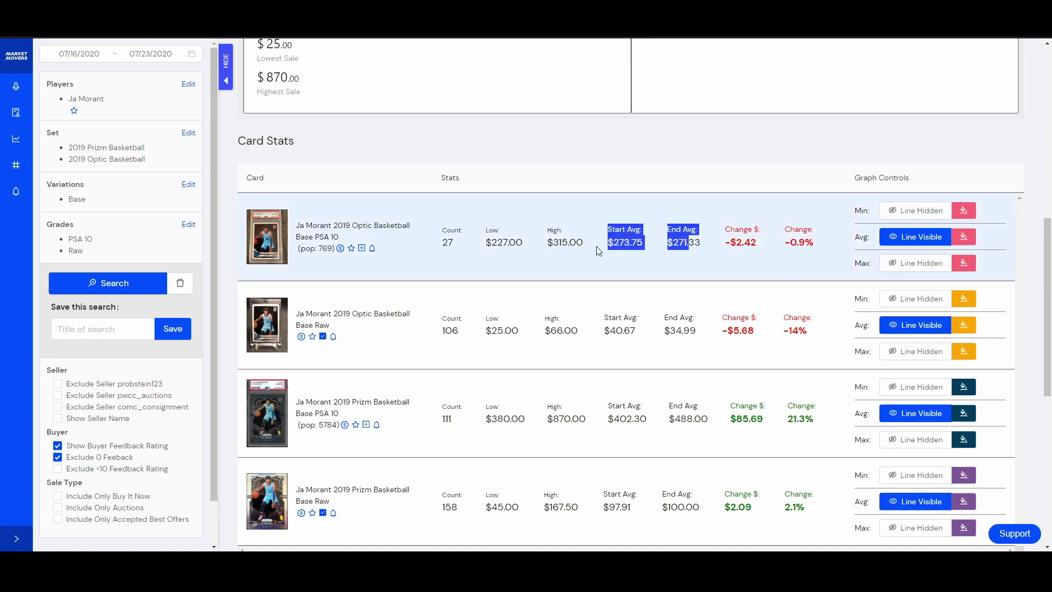
pyautogui.click(659, 244)
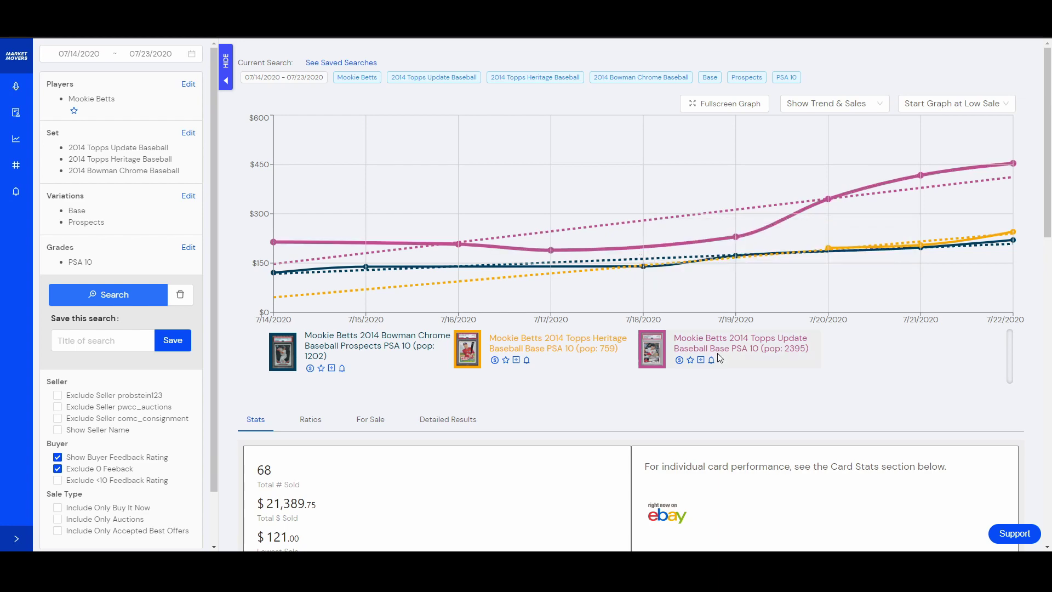
pyautogui.click(648, 355)
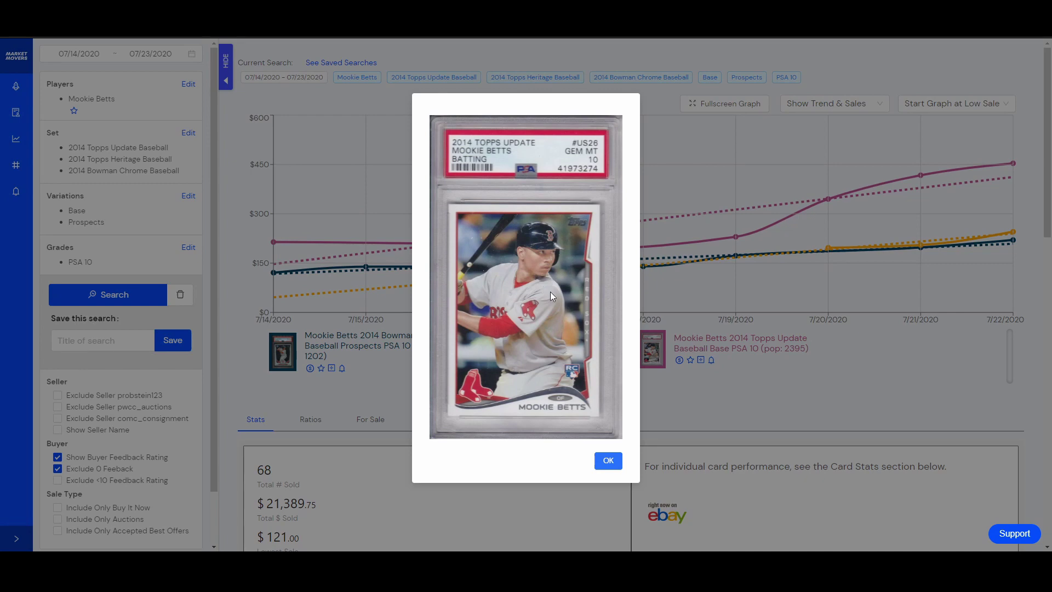
pyautogui.click(608, 461)
pyautogui.scroll(-9, 617, 464)
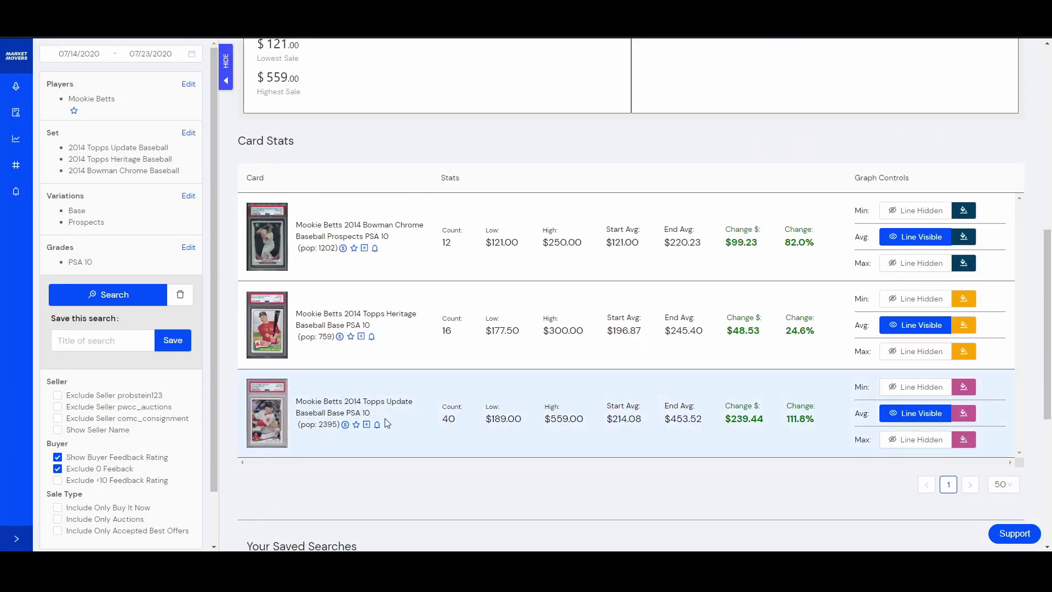
pyautogui.moveTo(734, 401); pyautogui.dragTo(784, 420)
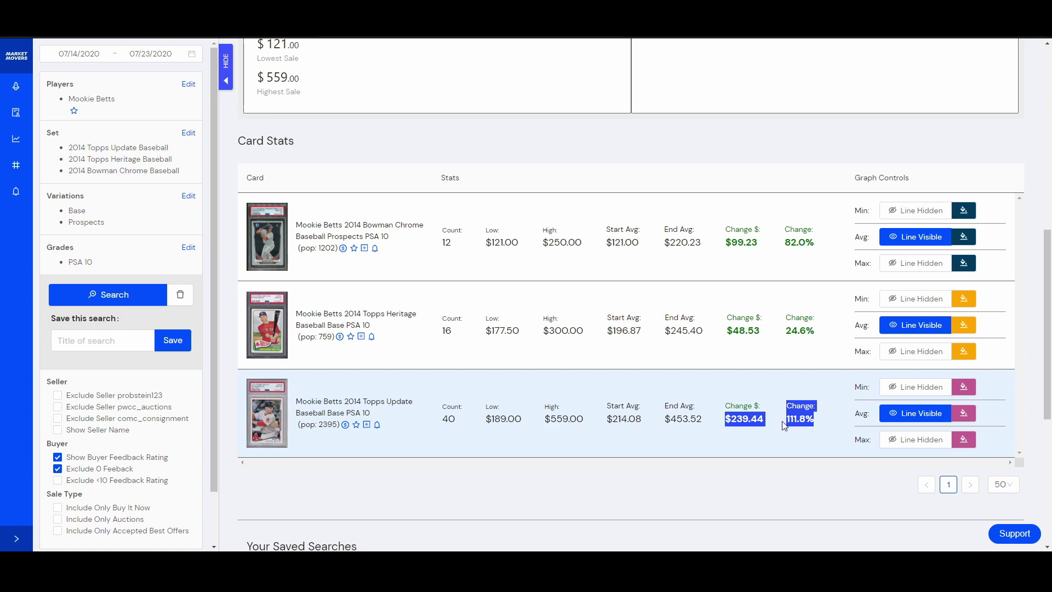
pyautogui.click(788, 431)
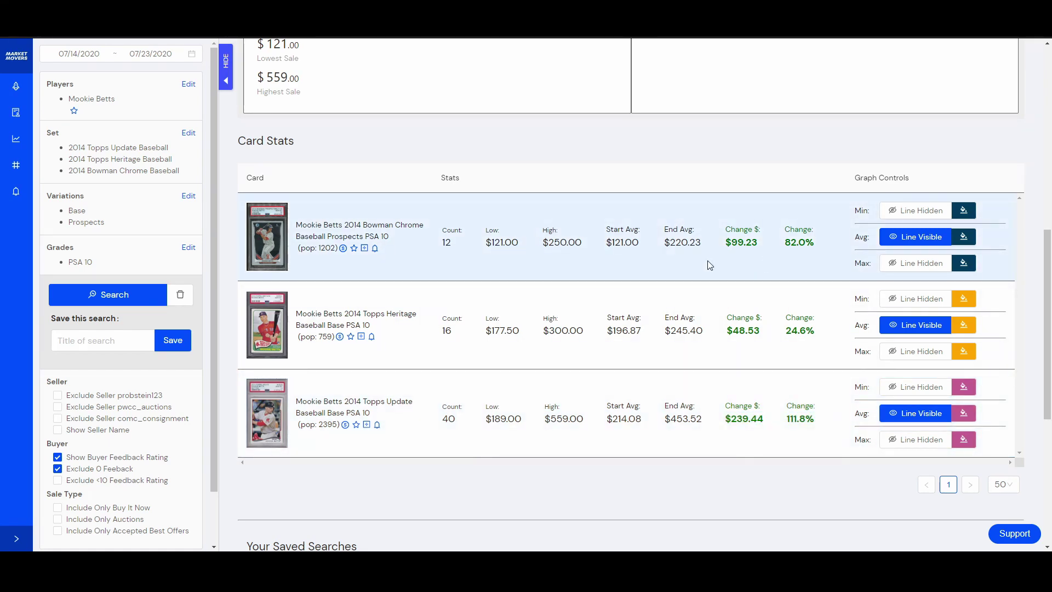
pyautogui.click(265, 238)
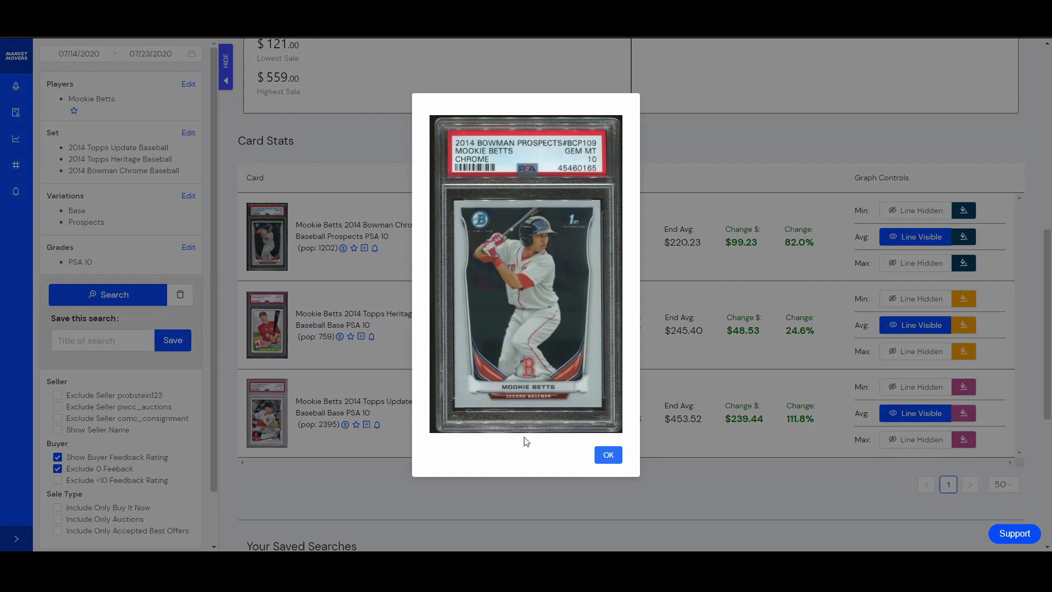
pyautogui.click(610, 456)
pyautogui.click(257, 416)
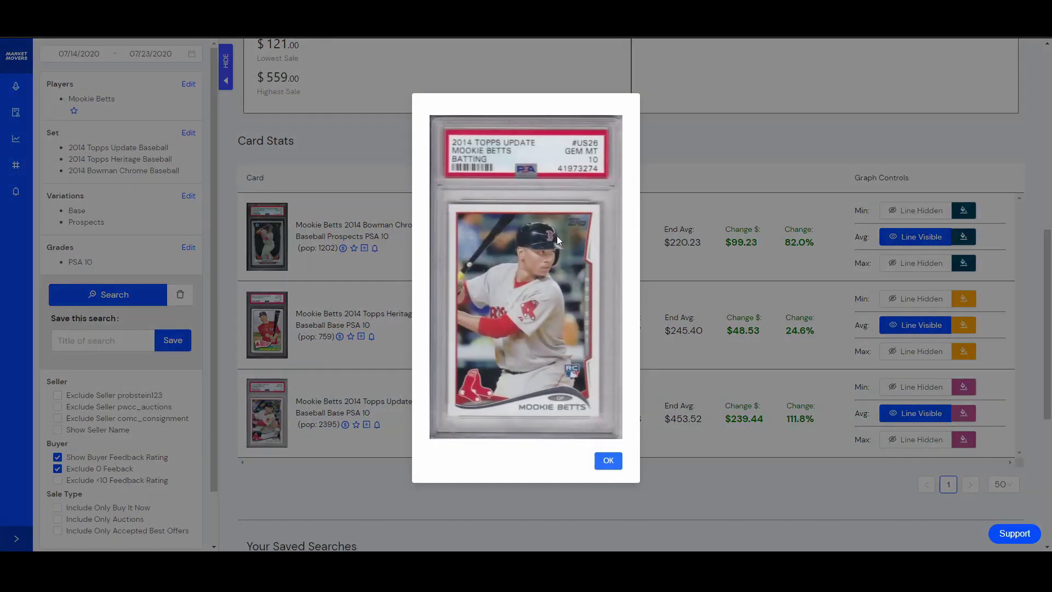
pyautogui.click(611, 461)
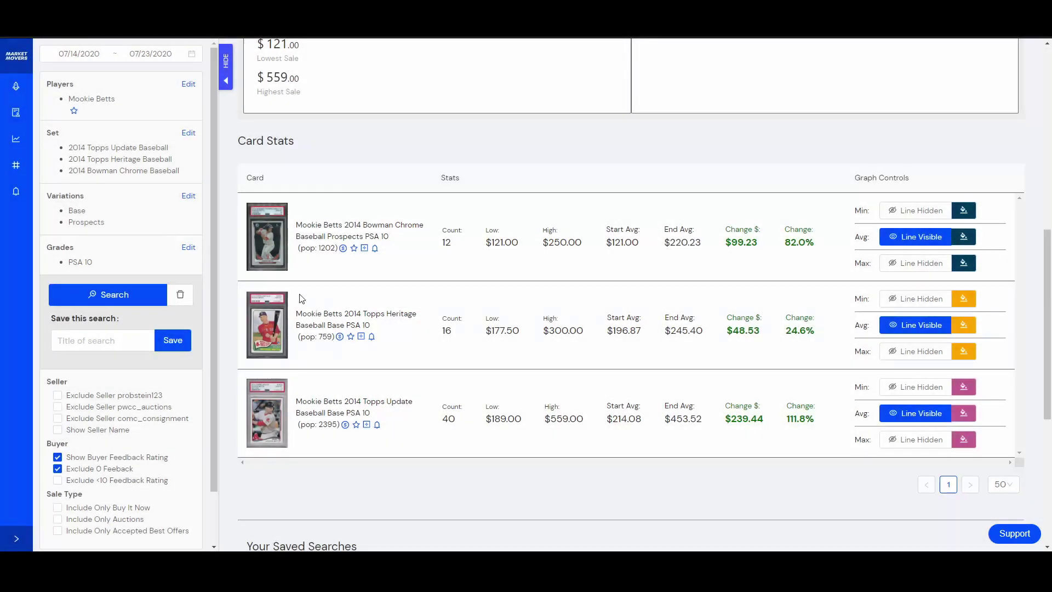
pyautogui.click(261, 239)
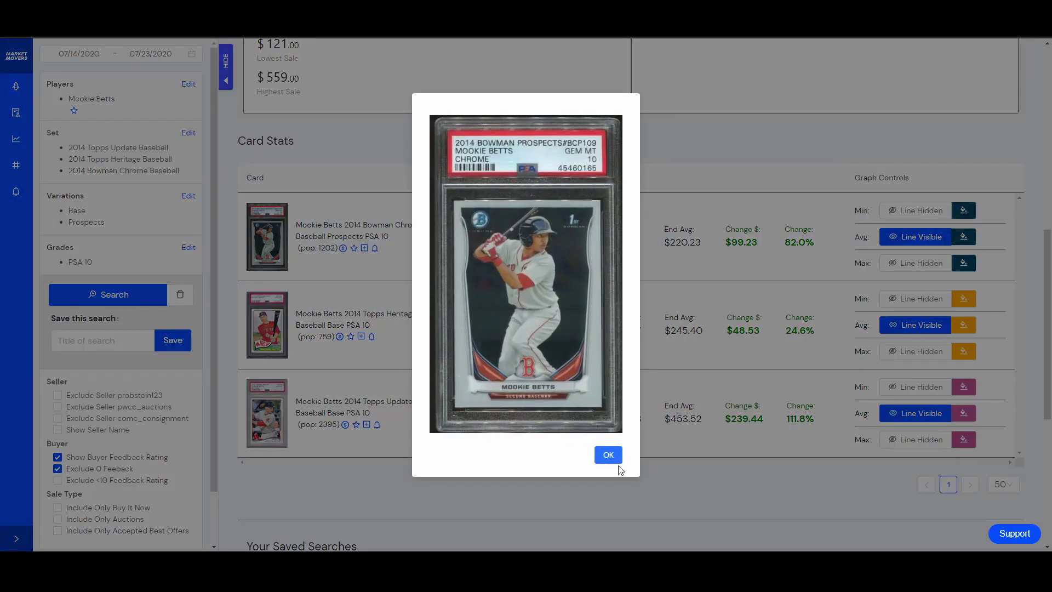
pyautogui.click(613, 459)
pyautogui.moveTo(819, 249); pyautogui.dragTo(780, 255)
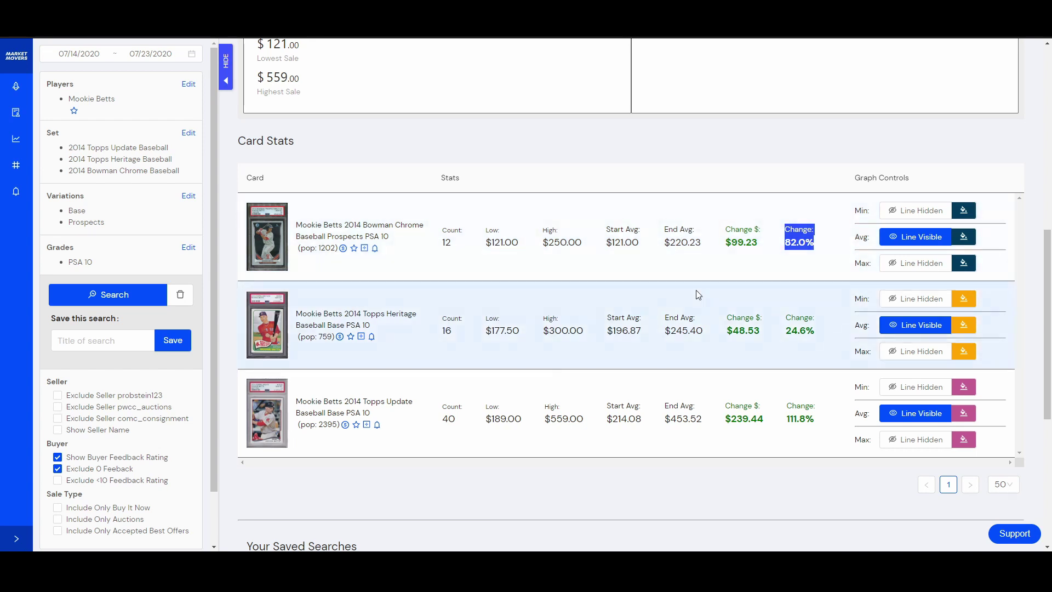
pyautogui.click(700, 310)
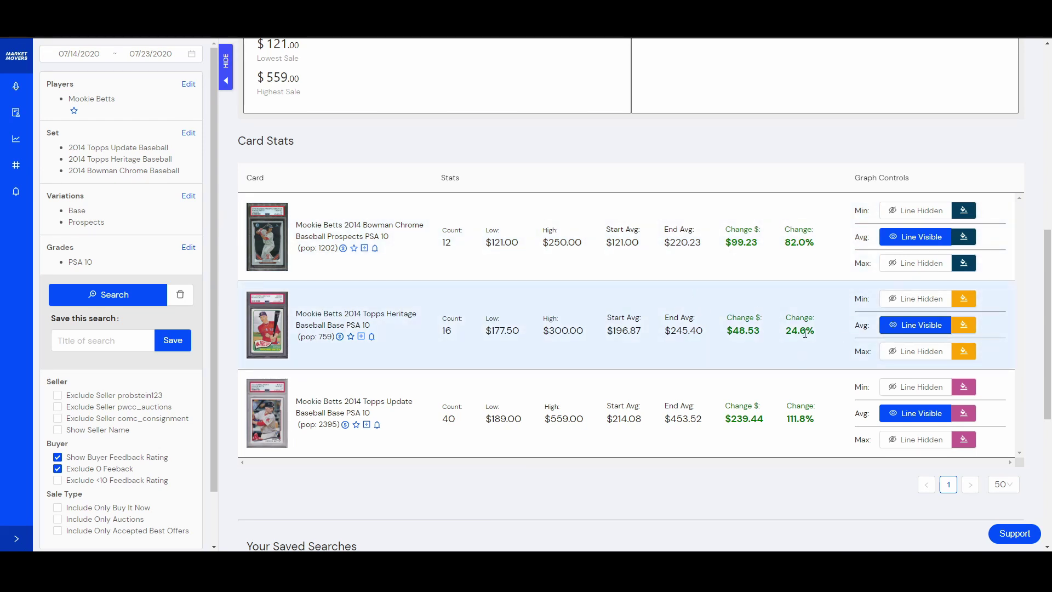
pyautogui.click(267, 327)
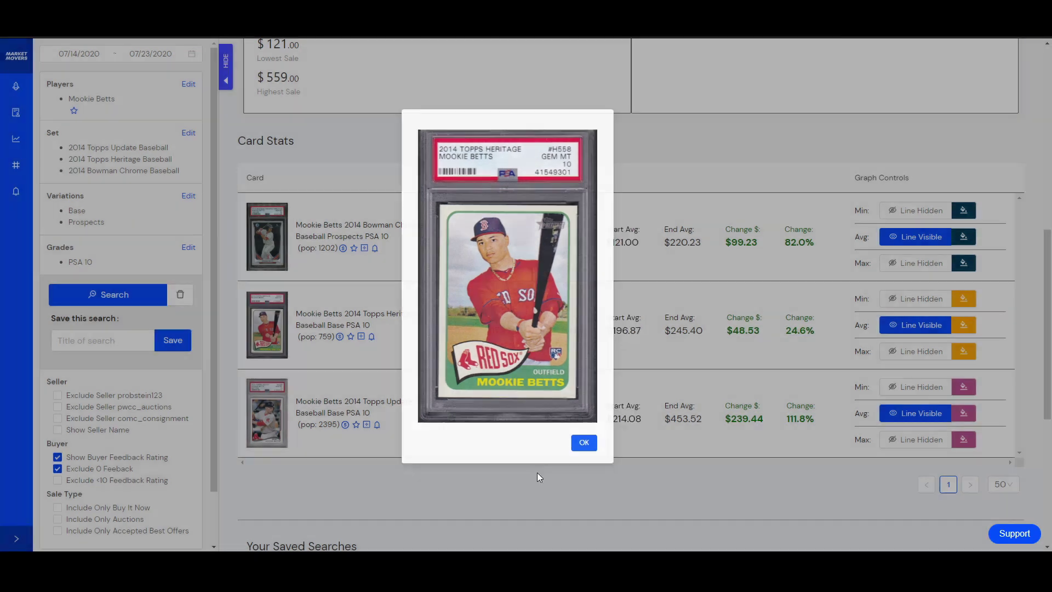
pyautogui.click(608, 452)
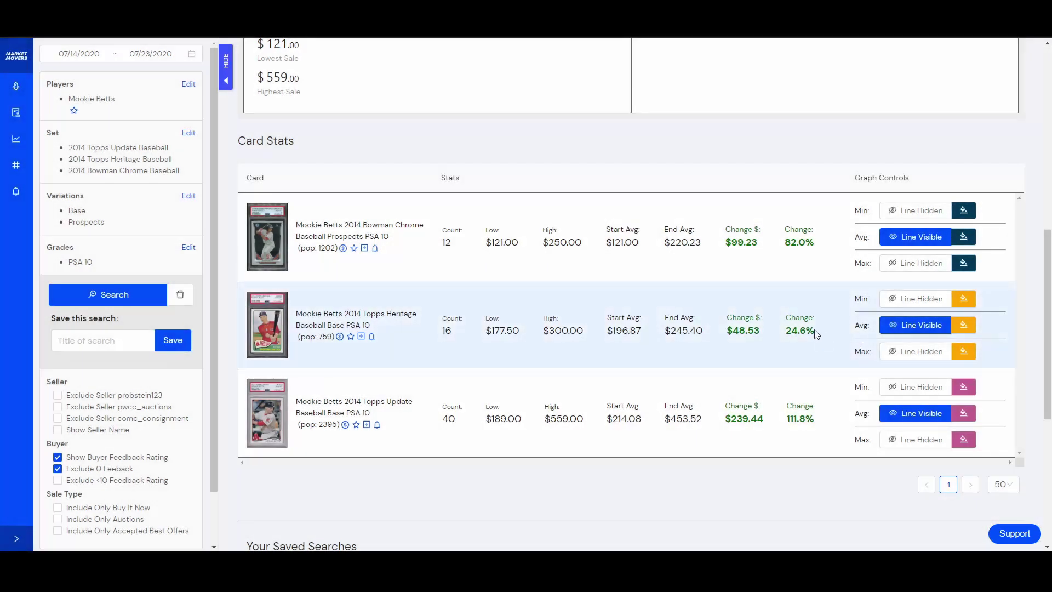
pyautogui.moveTo(816, 330); pyautogui.dragTo(781, 337)
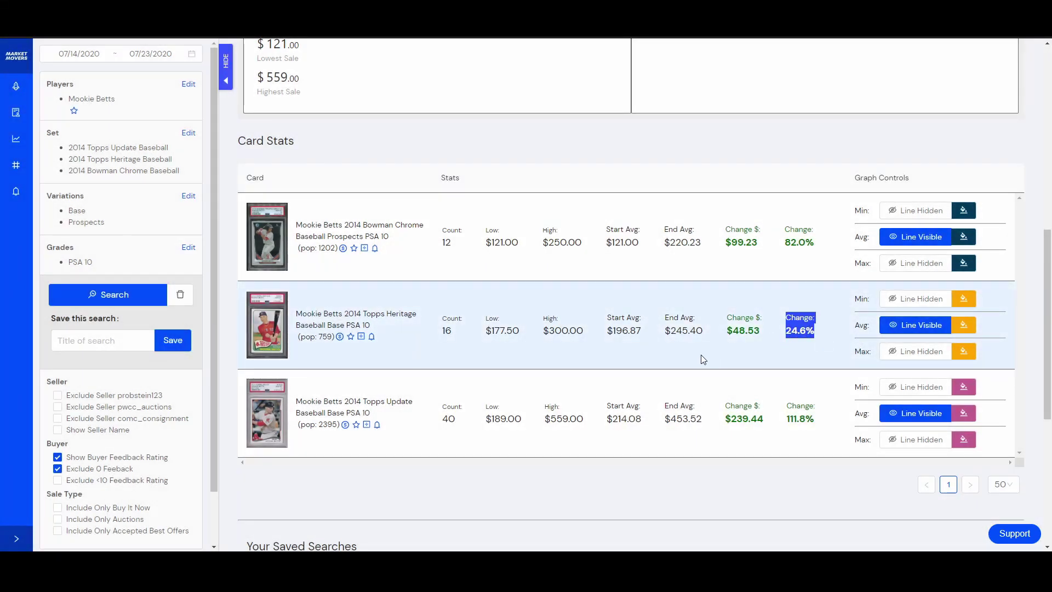
pyautogui.scroll(9, 700, 358)
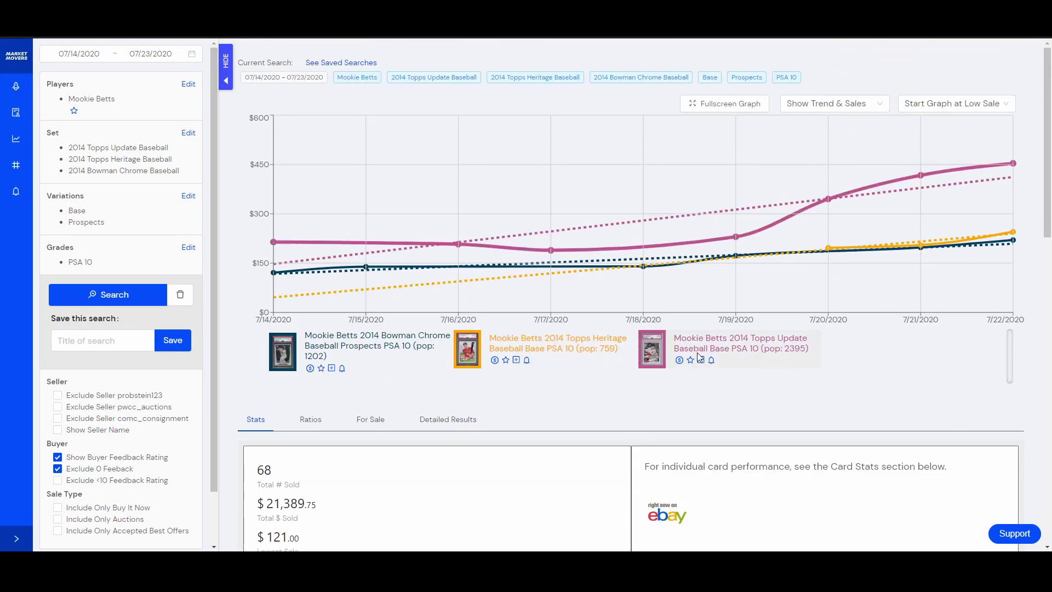
pyautogui.scroll(-8, 697, 353)
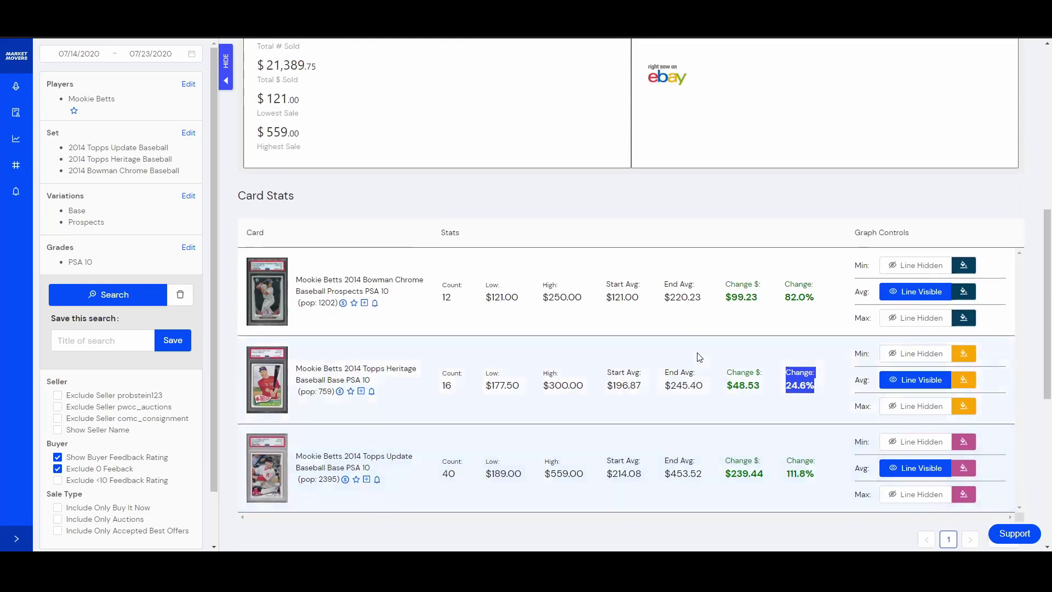
pyautogui.scroll(4, 690, 356)
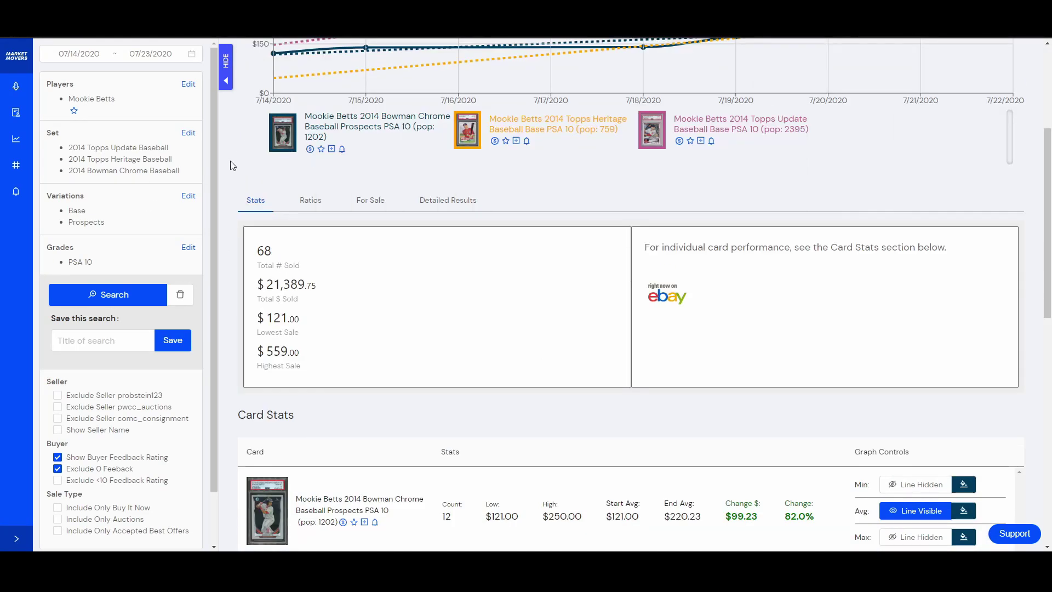
pyautogui.scroll(-6, 528, 244)
pyautogui.scroll(1, 664, 360)
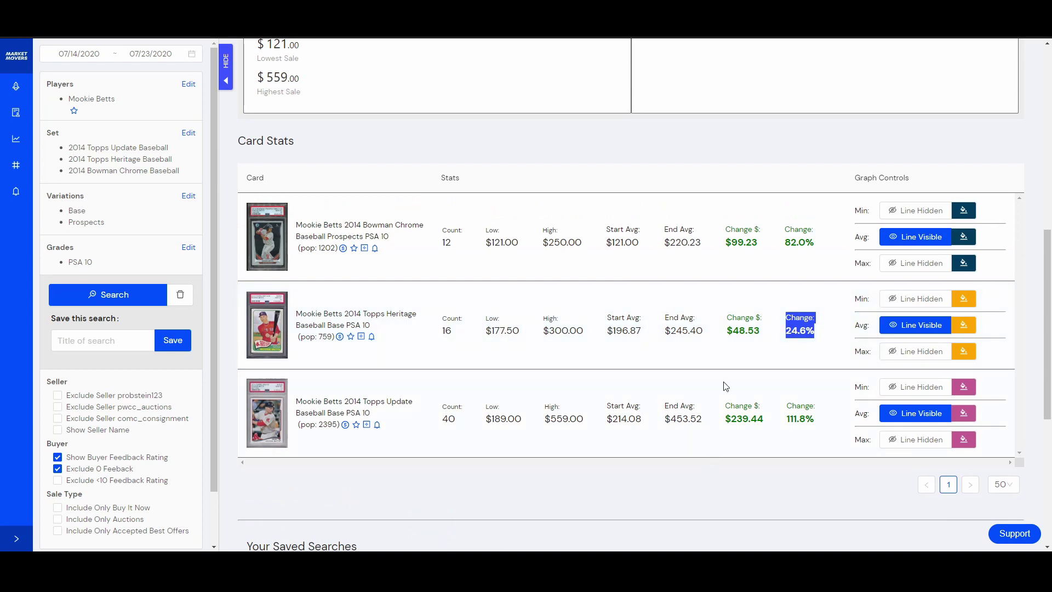
pyautogui.click(773, 352)
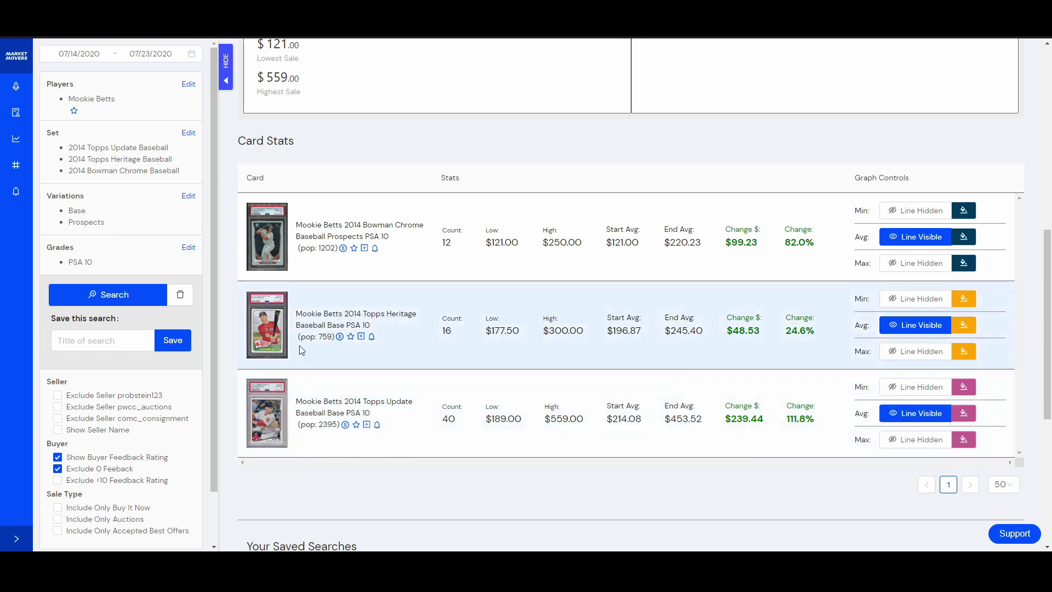
pyautogui.moveTo(316, 335)
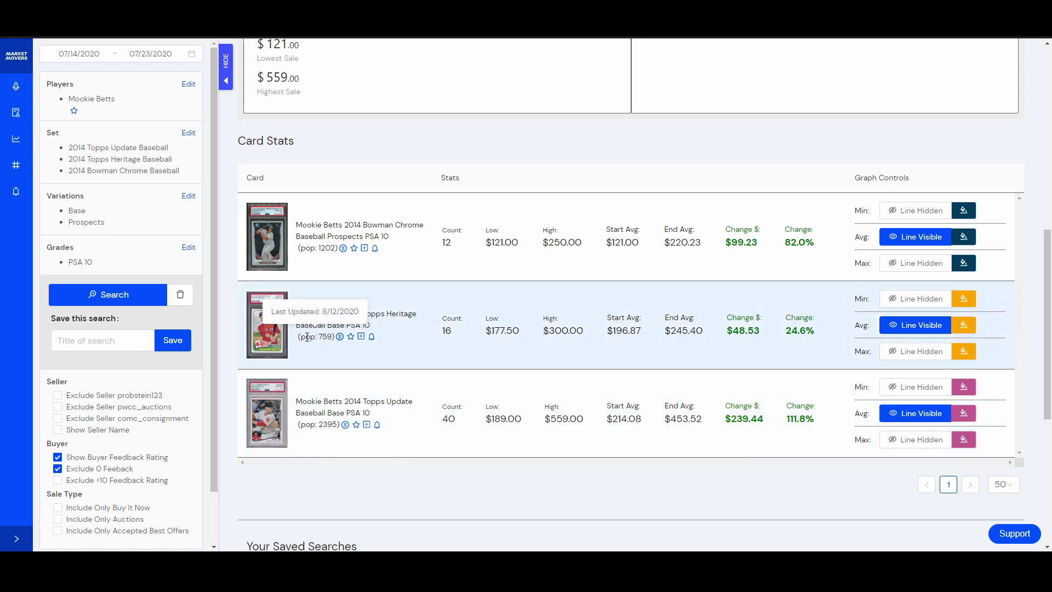
pyautogui.moveTo(306, 337); pyautogui.dragTo(332, 337)
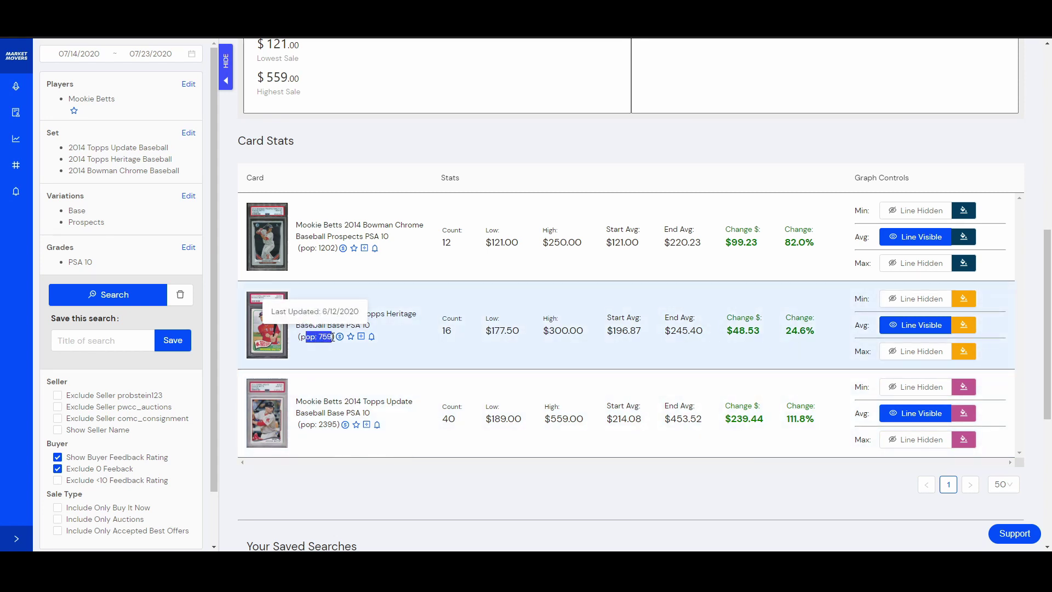
pyautogui.click(405, 357)
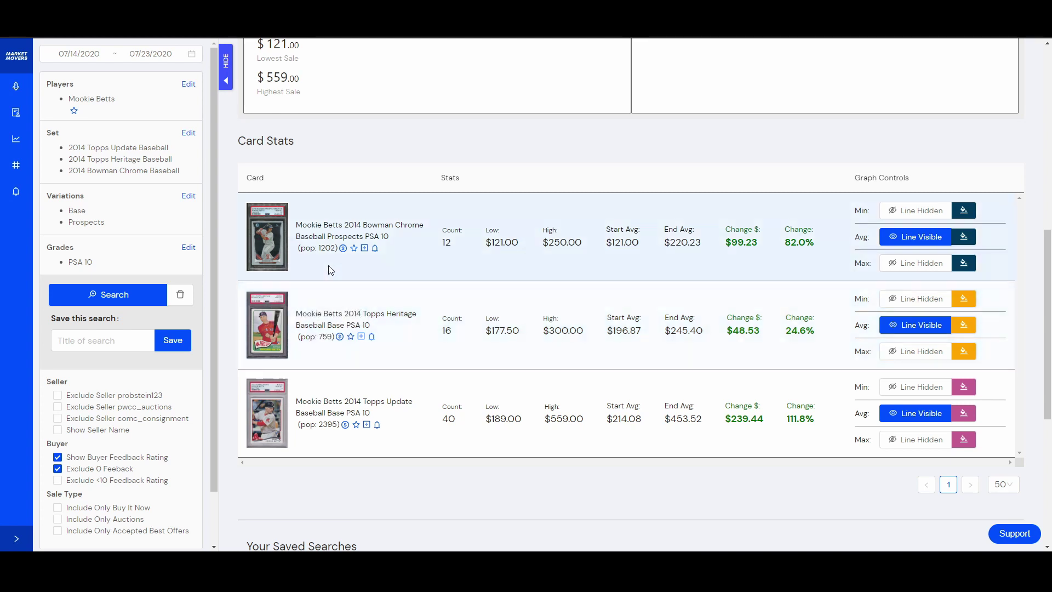
pyautogui.moveTo(325, 251)
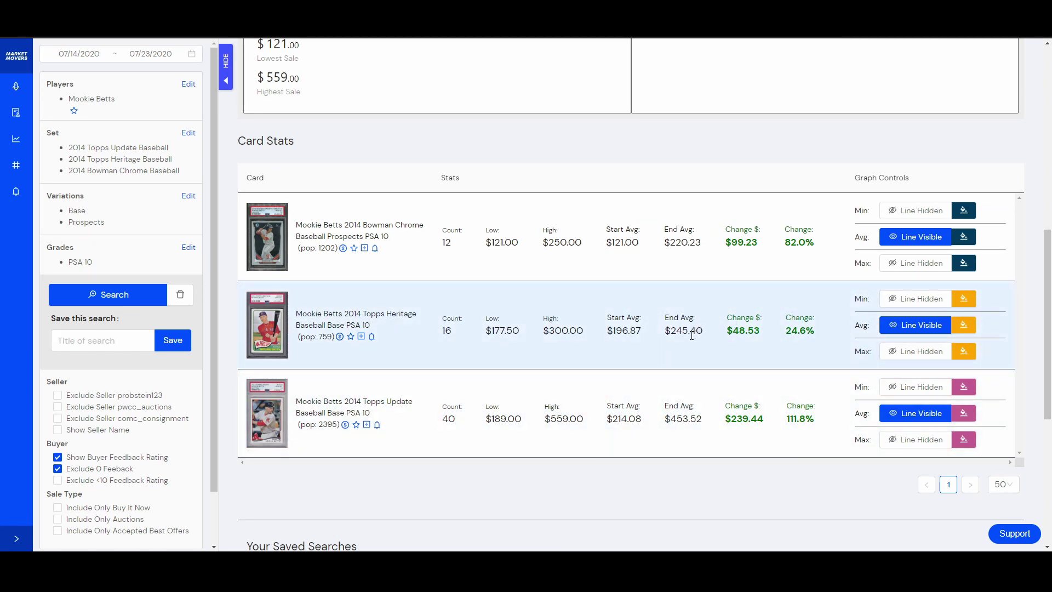
pyautogui.moveTo(777, 427); pyautogui.dragTo(661, 406)
pyautogui.click(661, 406)
pyautogui.moveTo(760, 239); pyautogui.dragTo(657, 247)
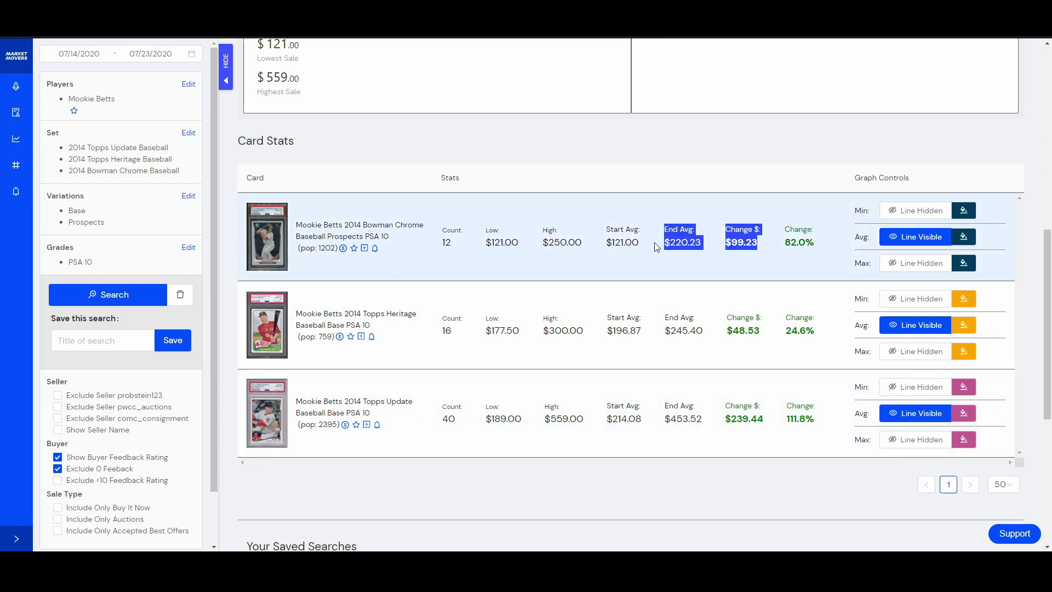
pyautogui.click(657, 264)
pyautogui.moveTo(710, 336); pyautogui.dragTo(648, 330)
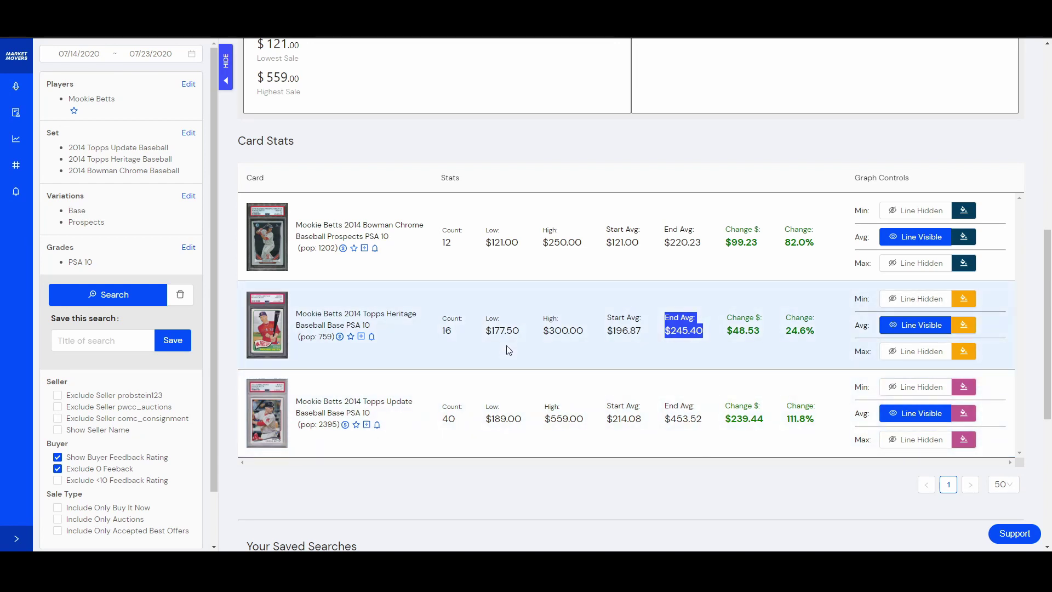
pyautogui.click(457, 348)
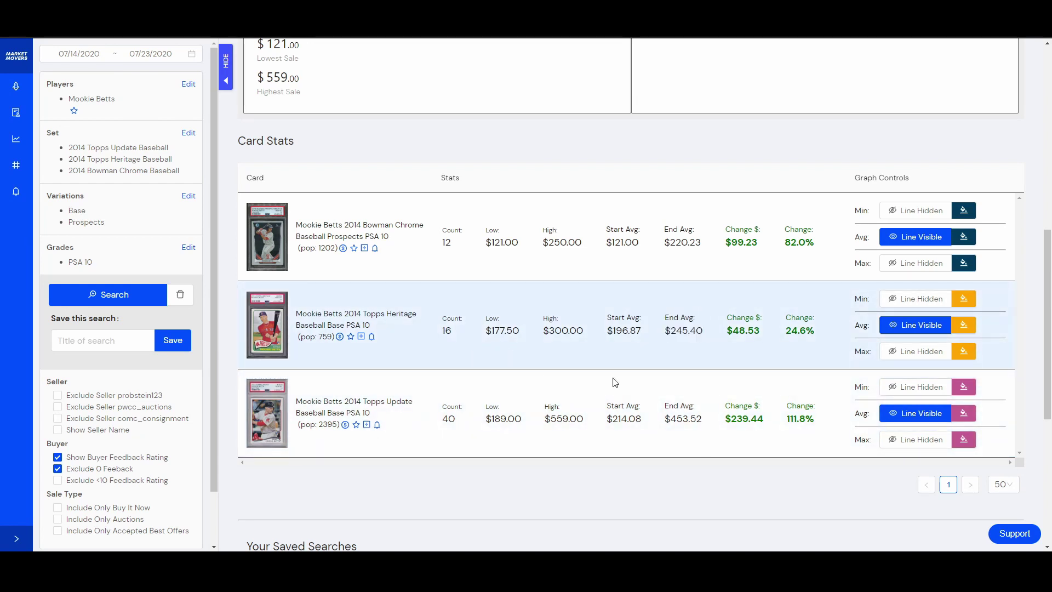